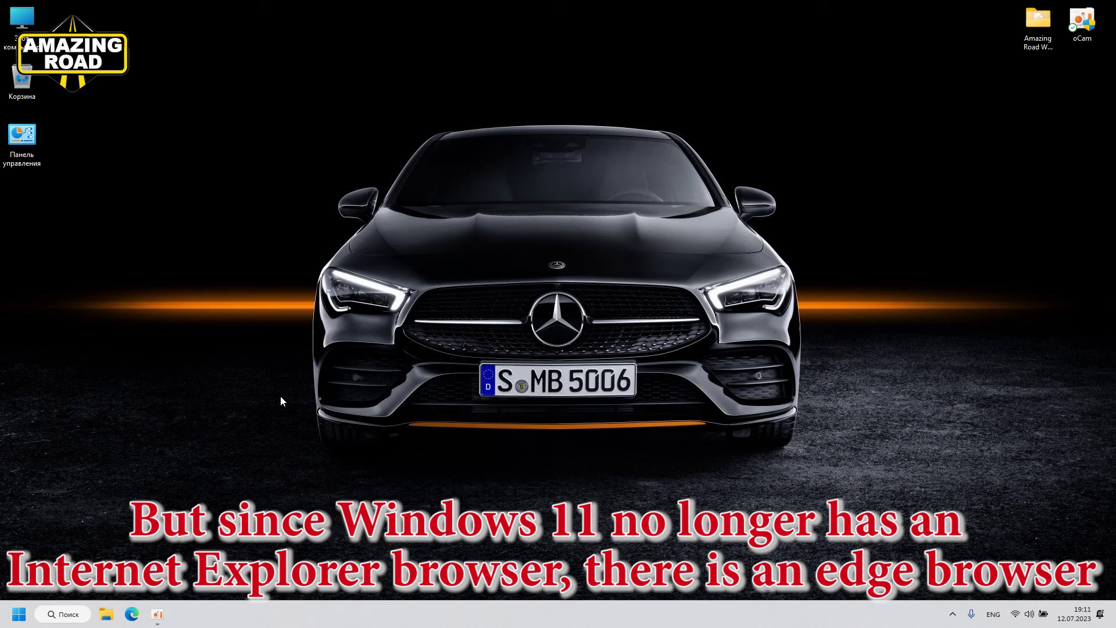
Step: Open Edge, close it again, and select the Amazing Road WIS 2020 folder
click(131, 613)
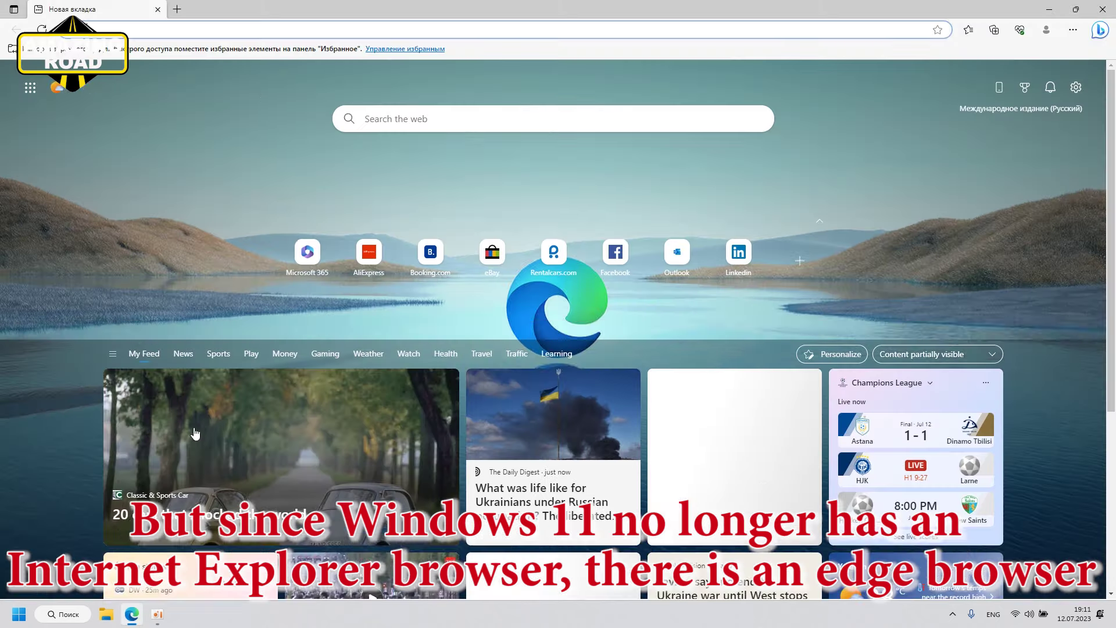
click(1102, 9)
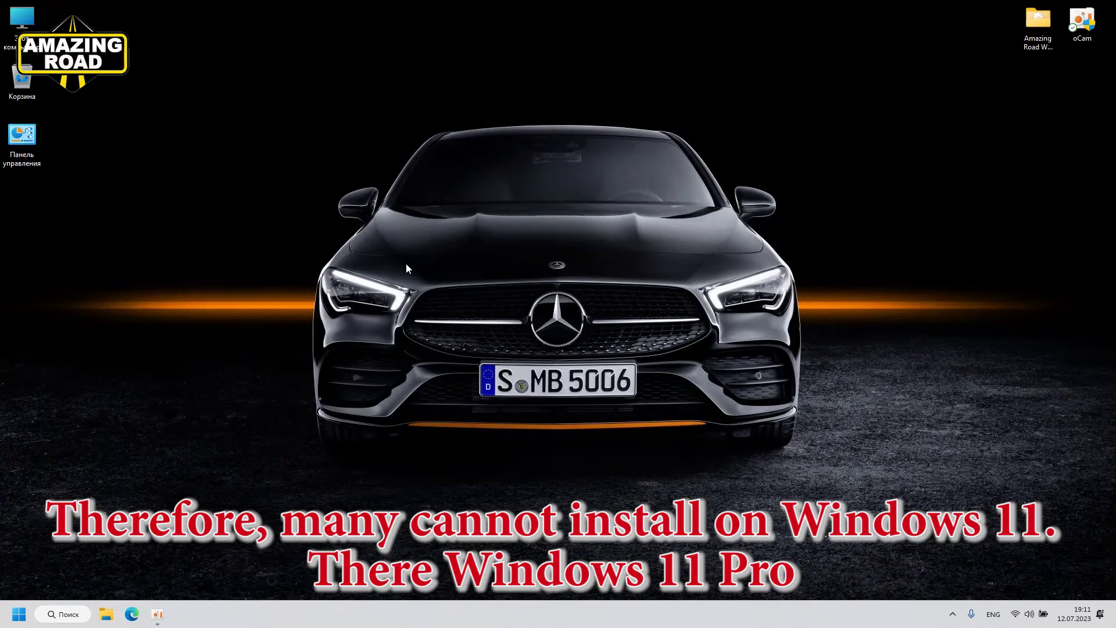
click(1037, 55)
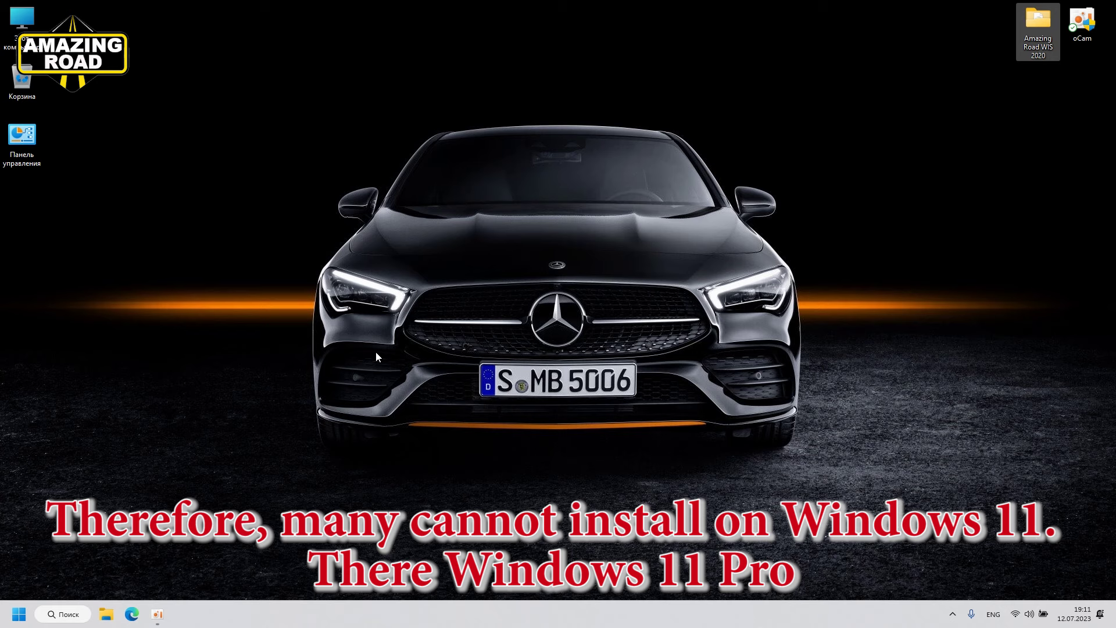
Step: Check in System information that the edition is Windows 11 Pro, then reselect the Amazing Road WIS 2020 folder
right_click(19, 613)
click(35, 336)
drag(356, 366, 413, 366)
click(711, 28)
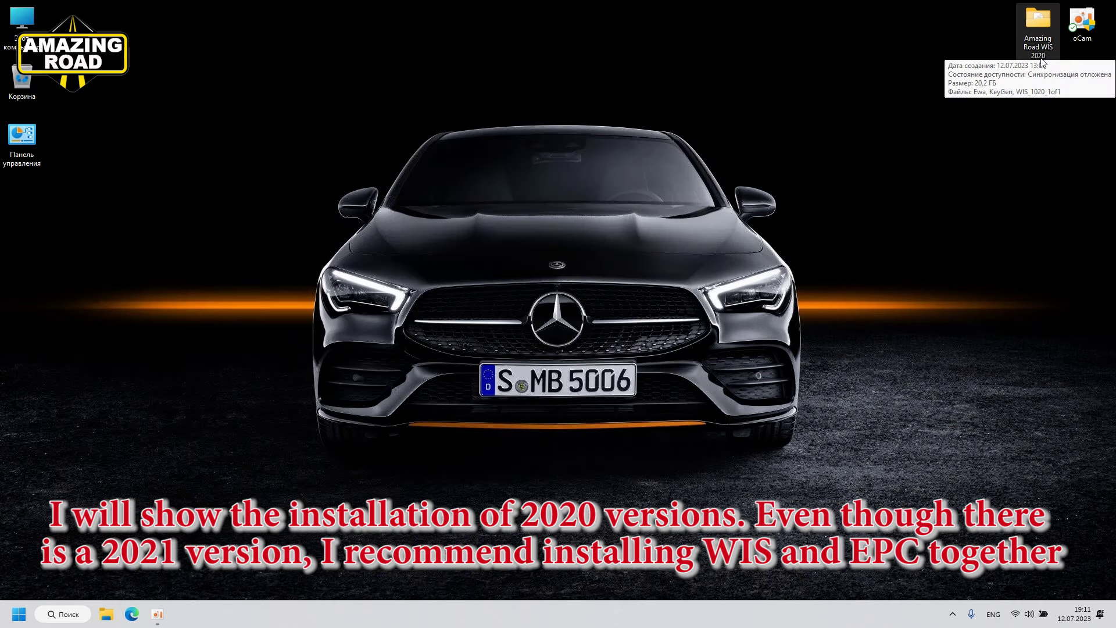
click(1040, 58)
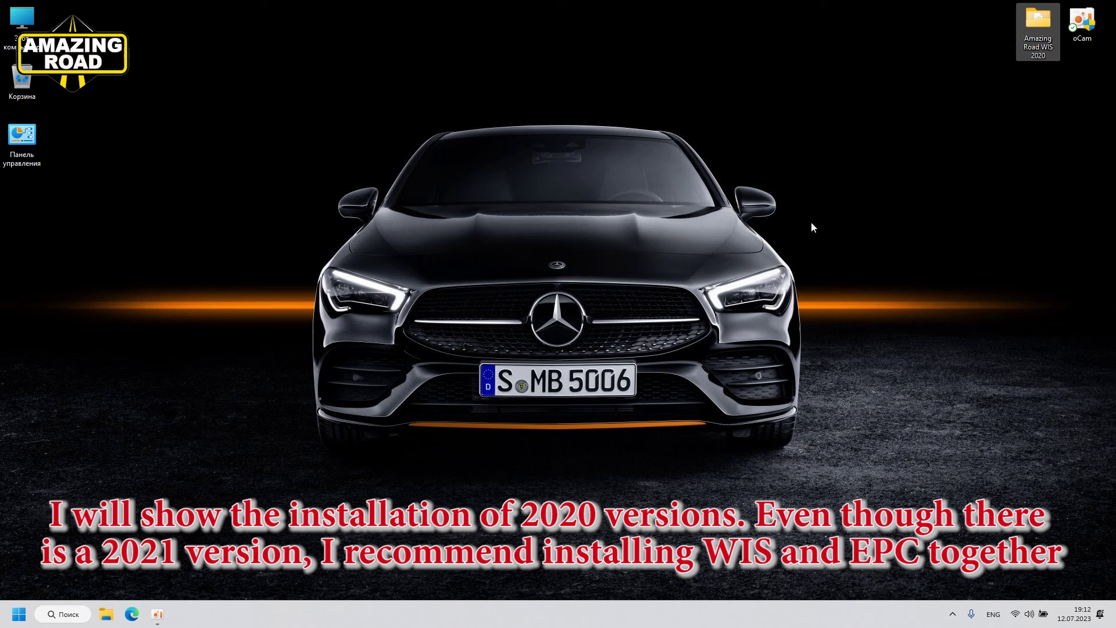
click(1042, 44)
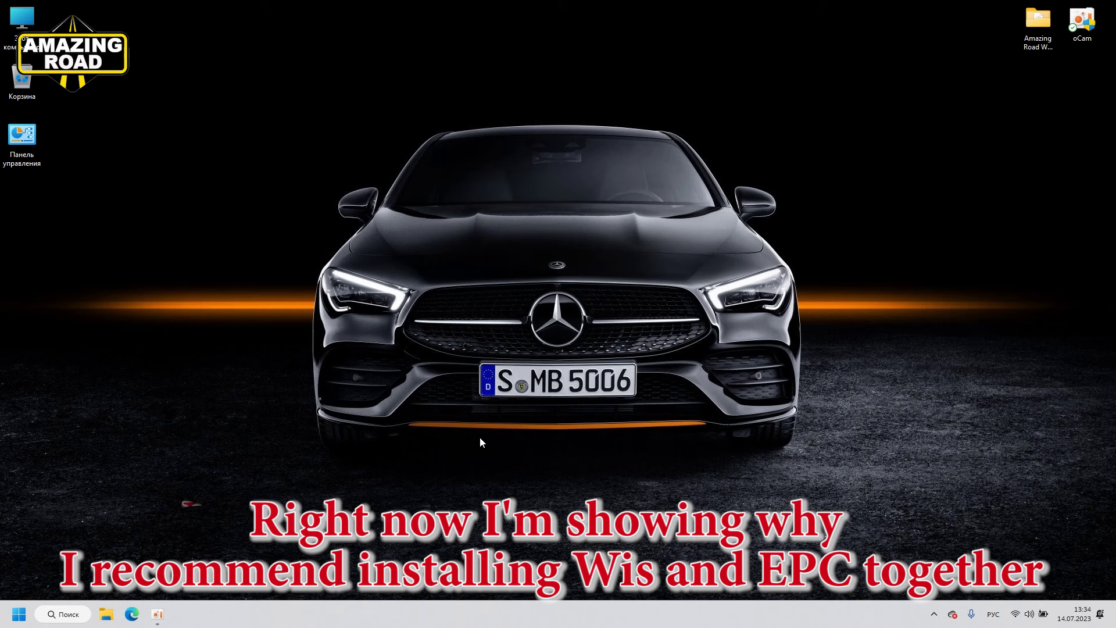
Step: Log in to EWA-net in Edge with the saved administrator credentials and launch WIS/ASRA
click(132, 614)
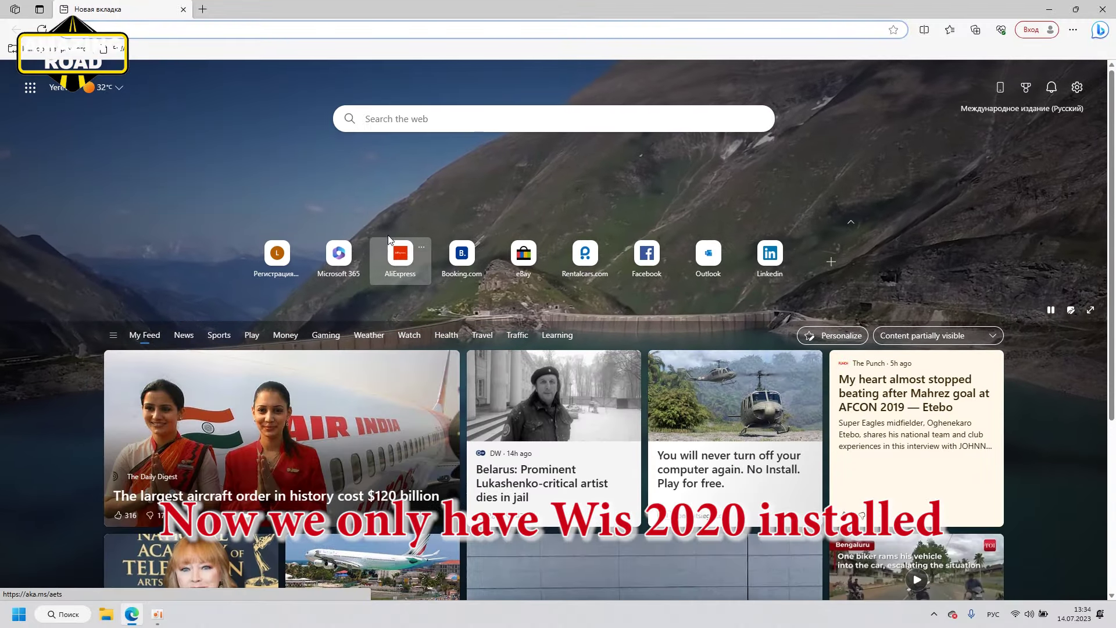
click(123, 50)
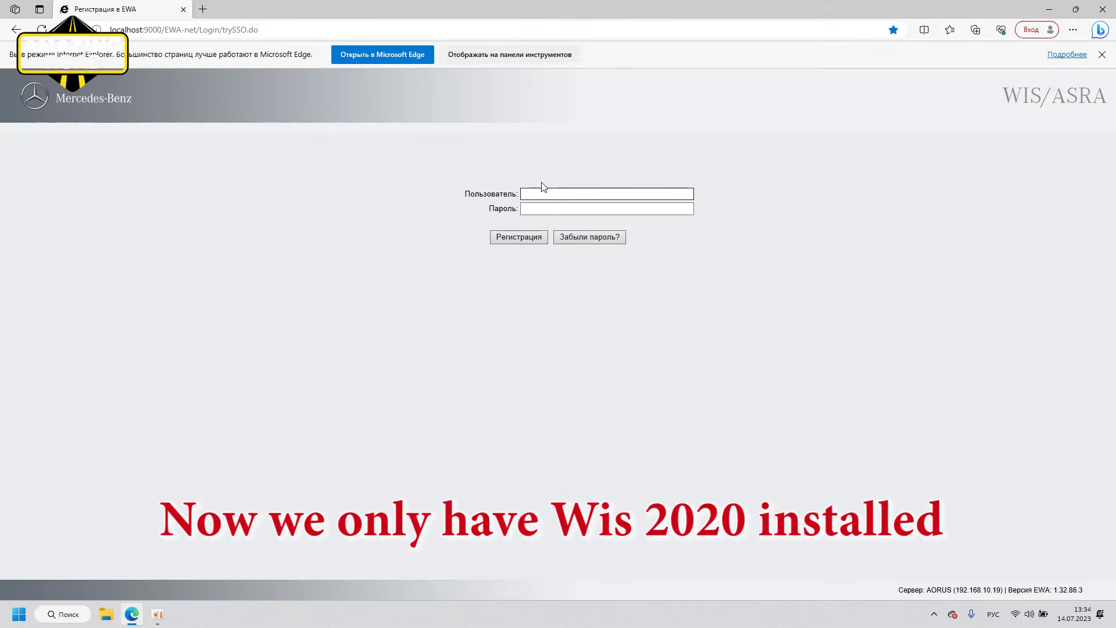
click(544, 193)
click(543, 207)
click(520, 237)
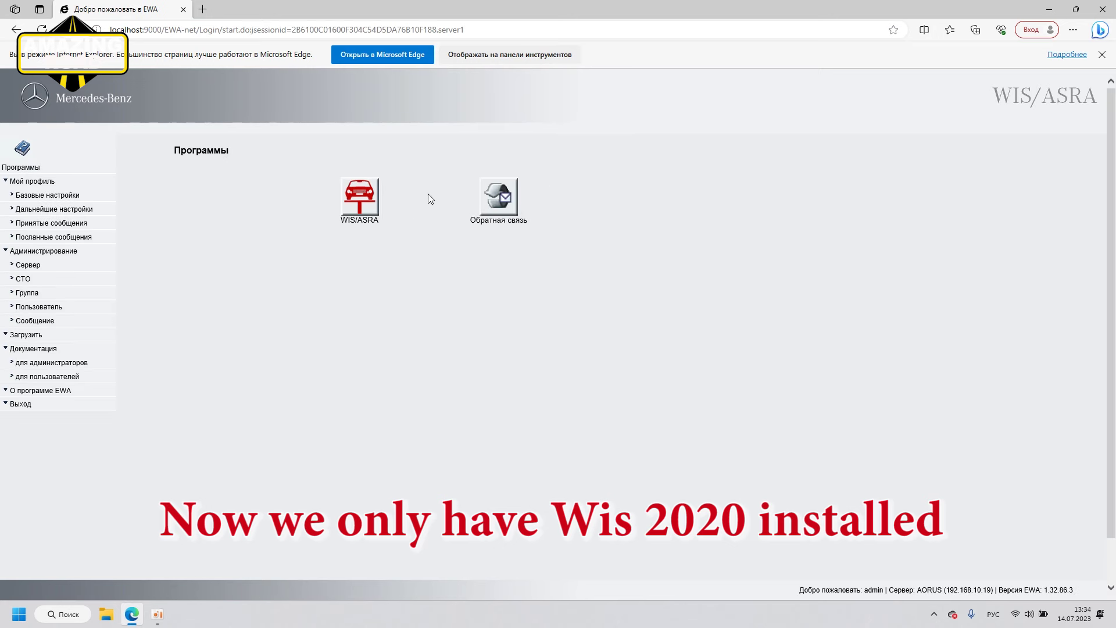
click(357, 216)
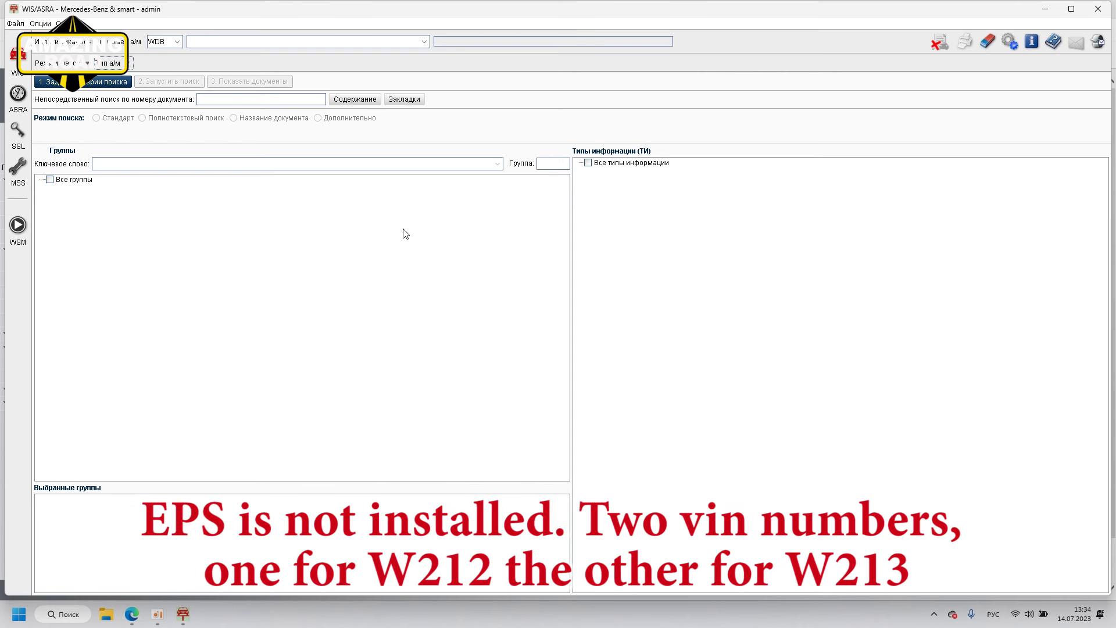
Step: Identify the car from the saved W212 VIN, then try the saved W213 VIN, which isn't found
click(424, 41)
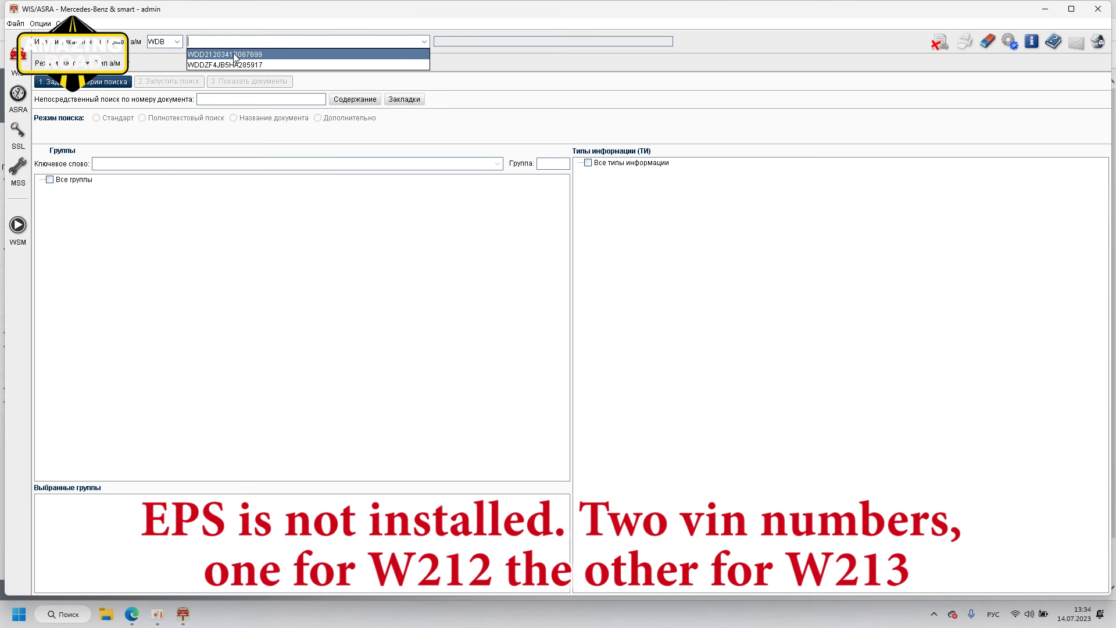
click(235, 55)
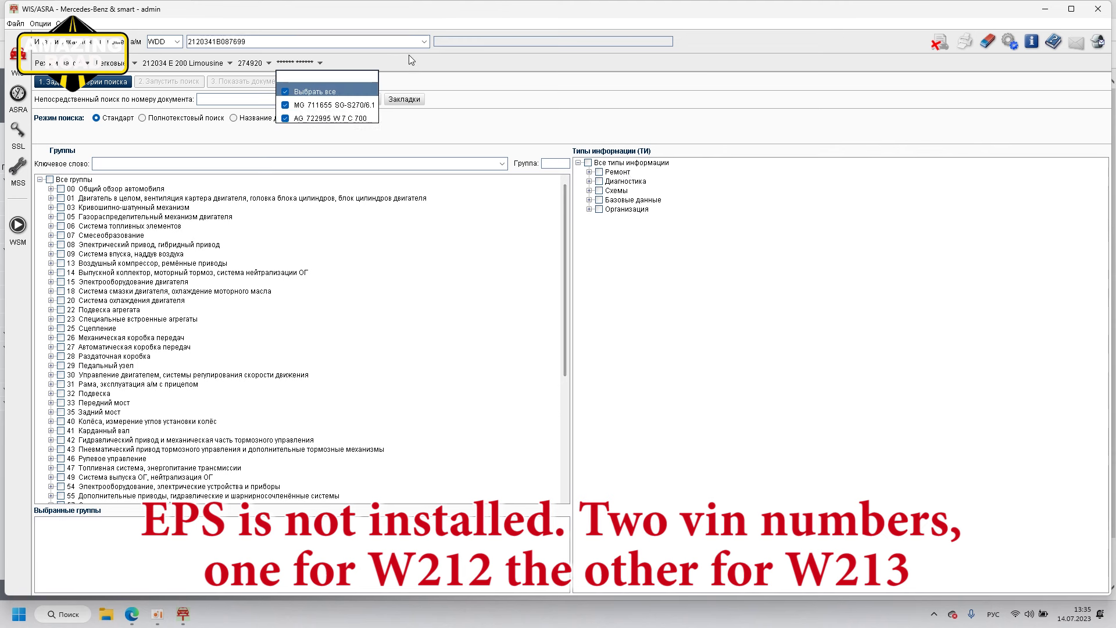
click(424, 41)
click(424, 42)
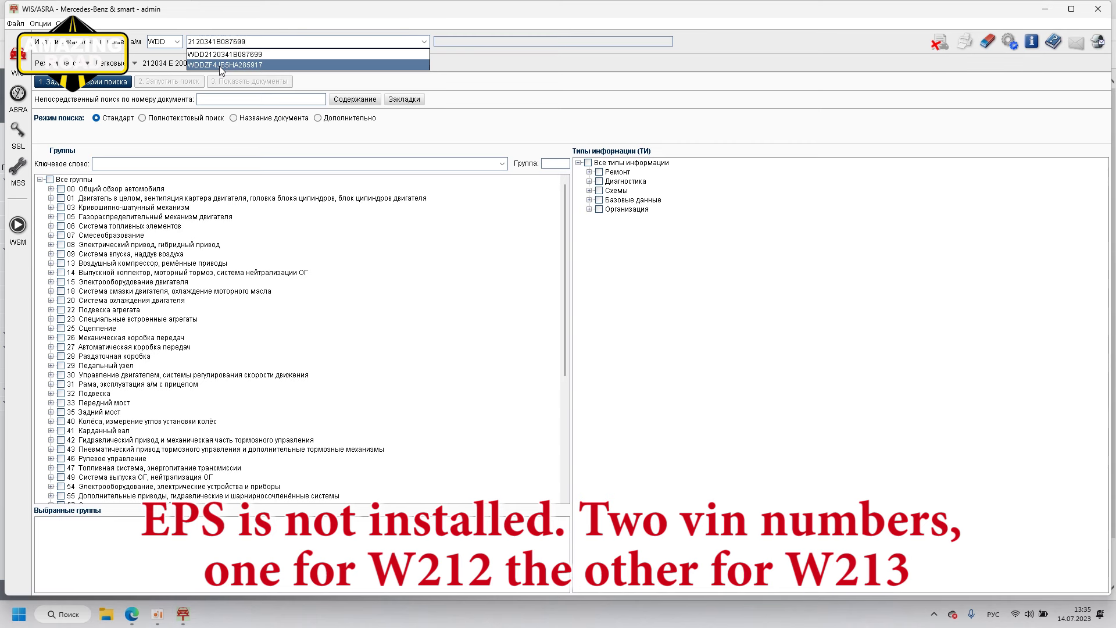
click(221, 65)
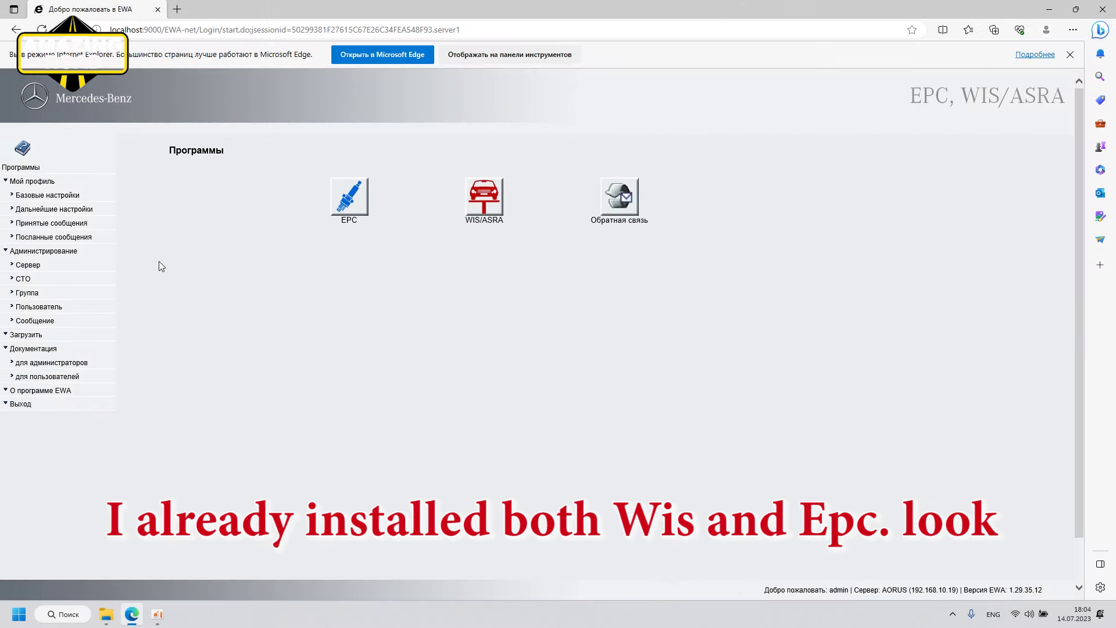
Step: Launch EPC to see its deactivation notice, quit it with OK, then start WIS/ASRA
click(350, 201)
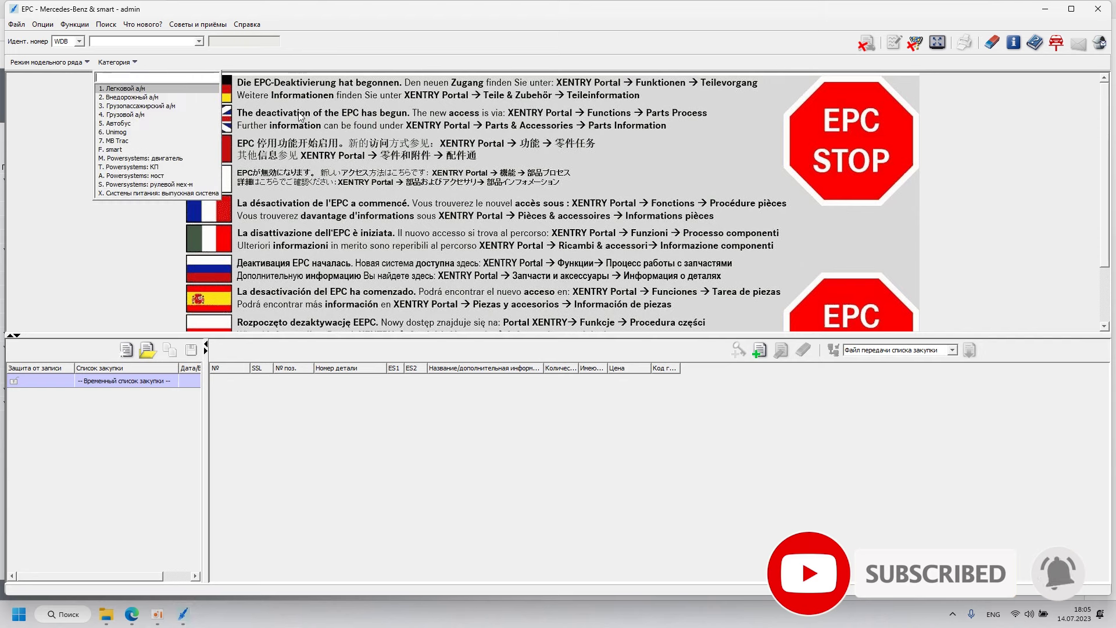
key(m)
click(1098, 9)
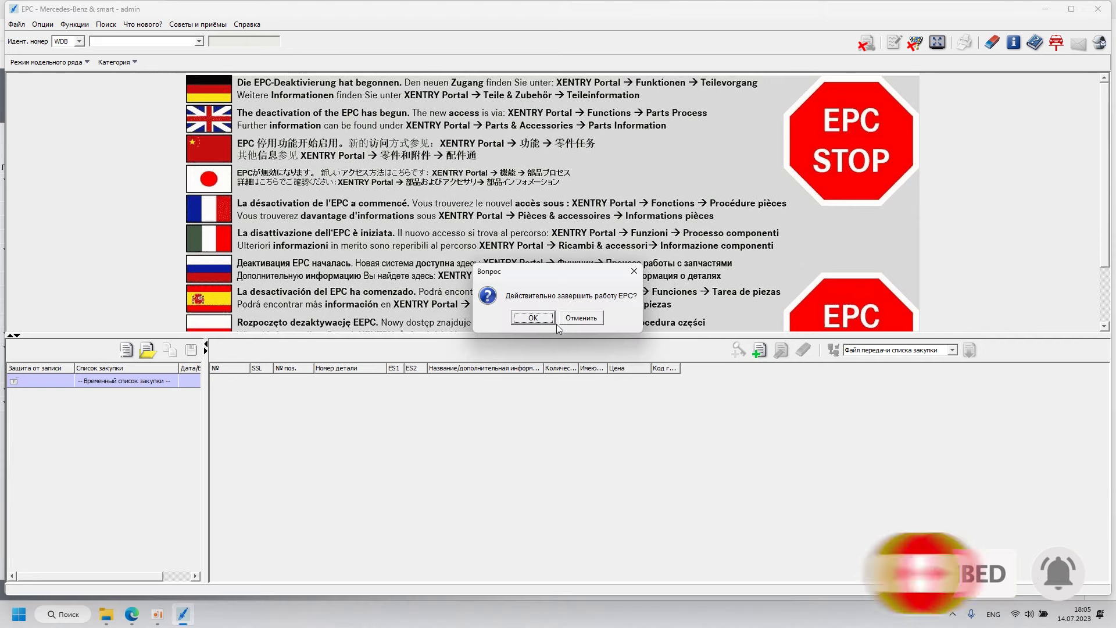
click(537, 351)
click(482, 208)
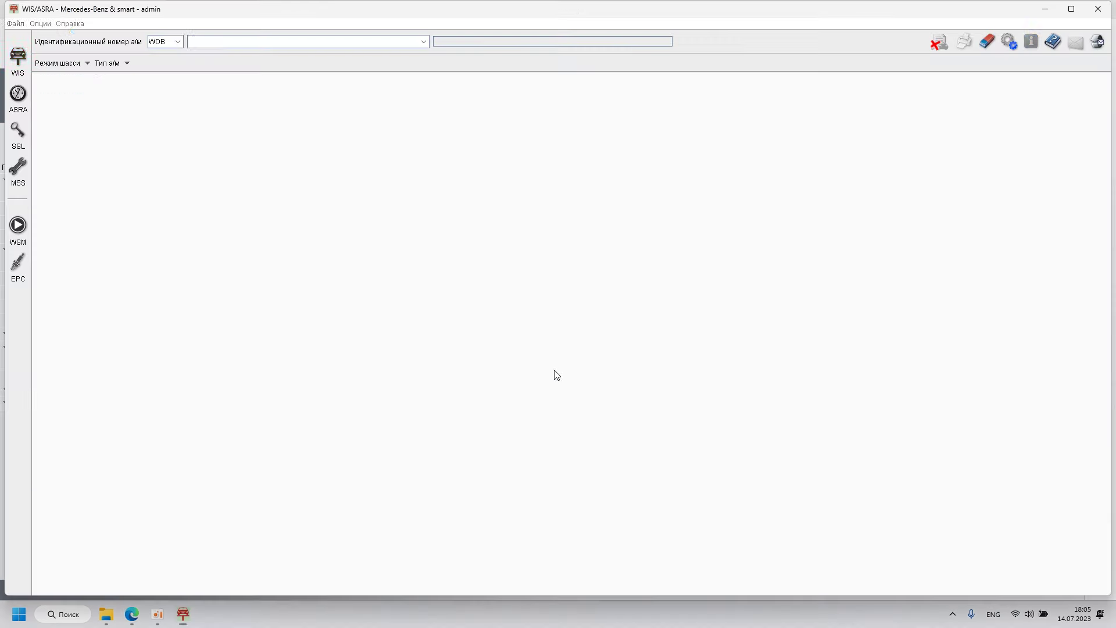
Step: Enter the W213 VIN with the WDD prefix so the car is identified as 213048 E 300
click(177, 41)
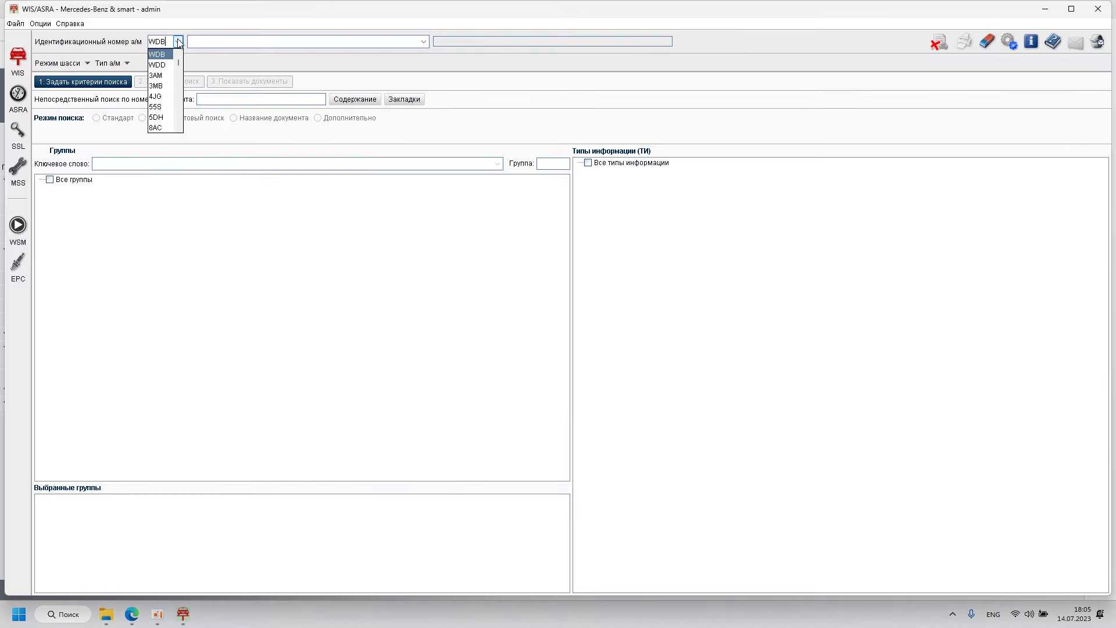
click(162, 51)
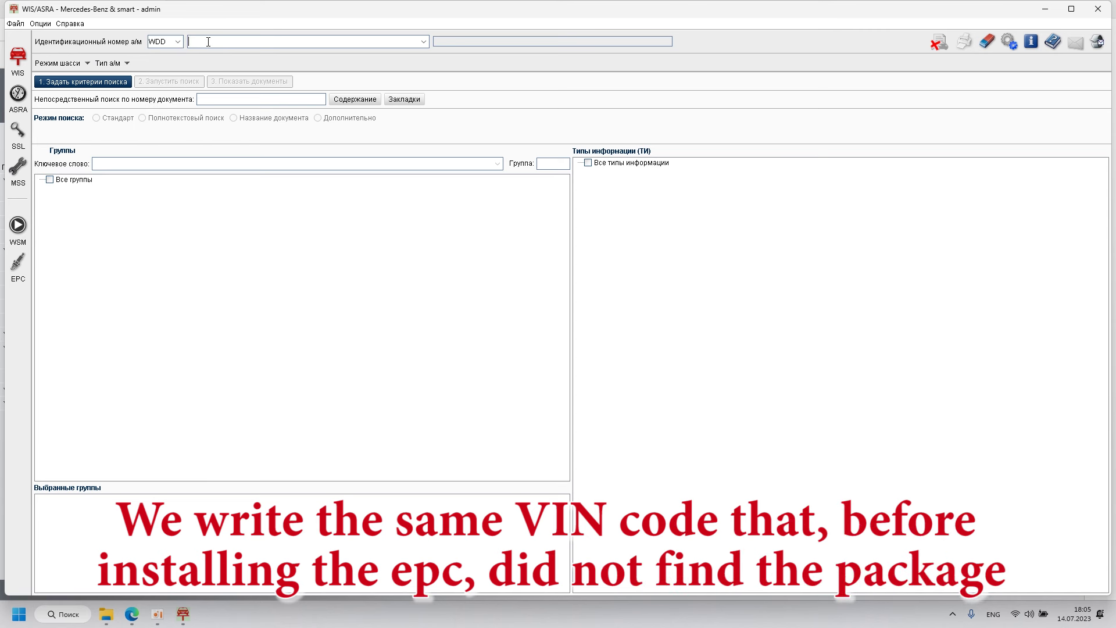
click(208, 42)
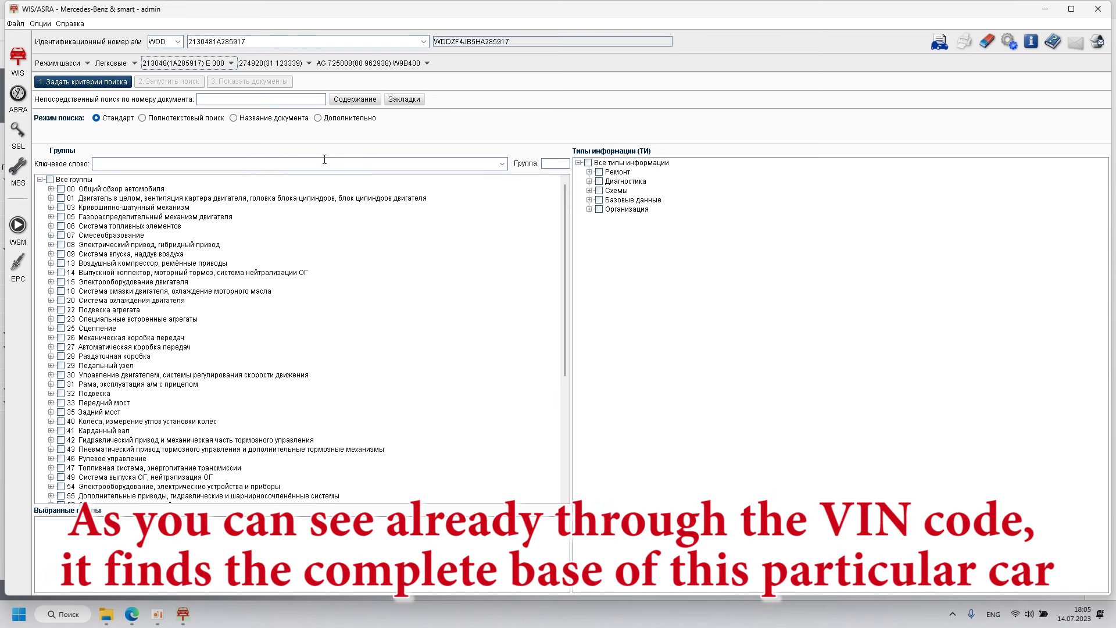
click(167, 66)
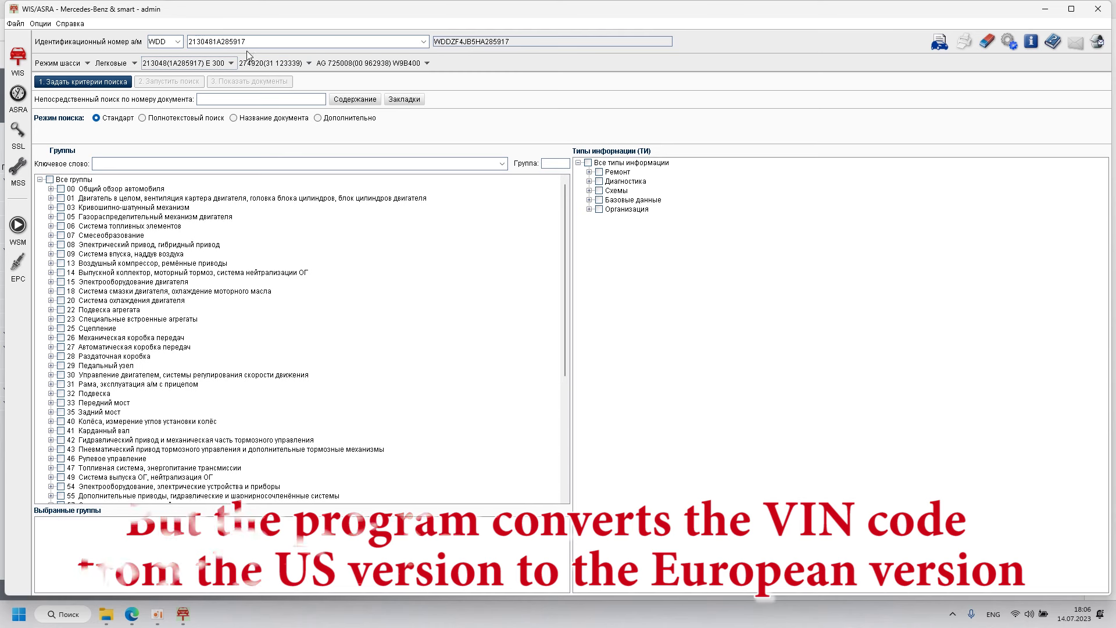
Step: Search group 32 Подвеска across all information types
click(61, 394)
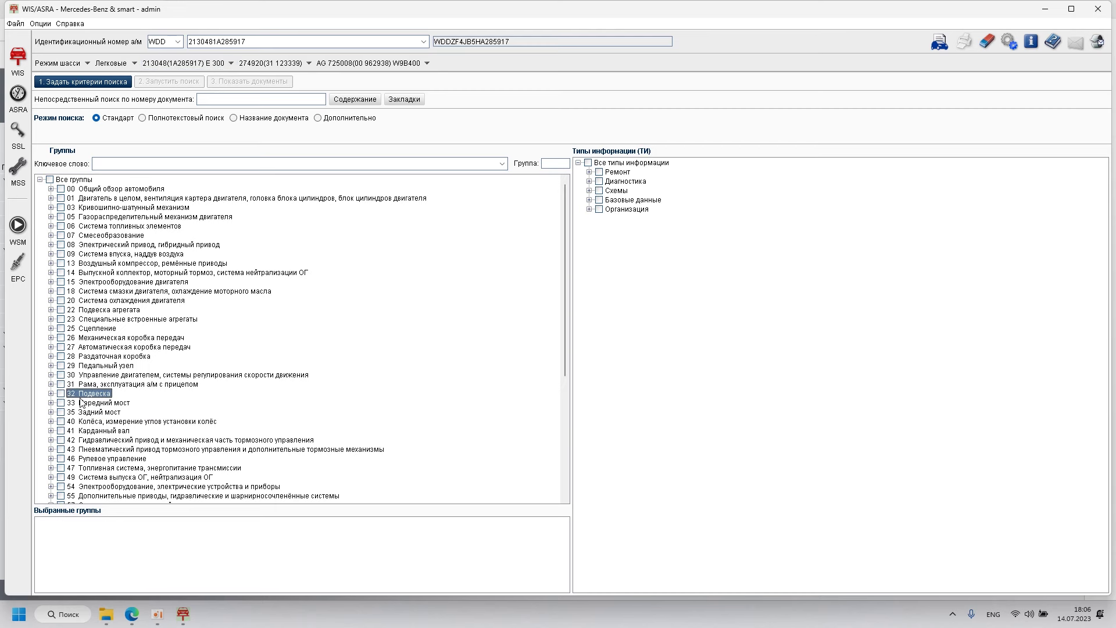
click(588, 163)
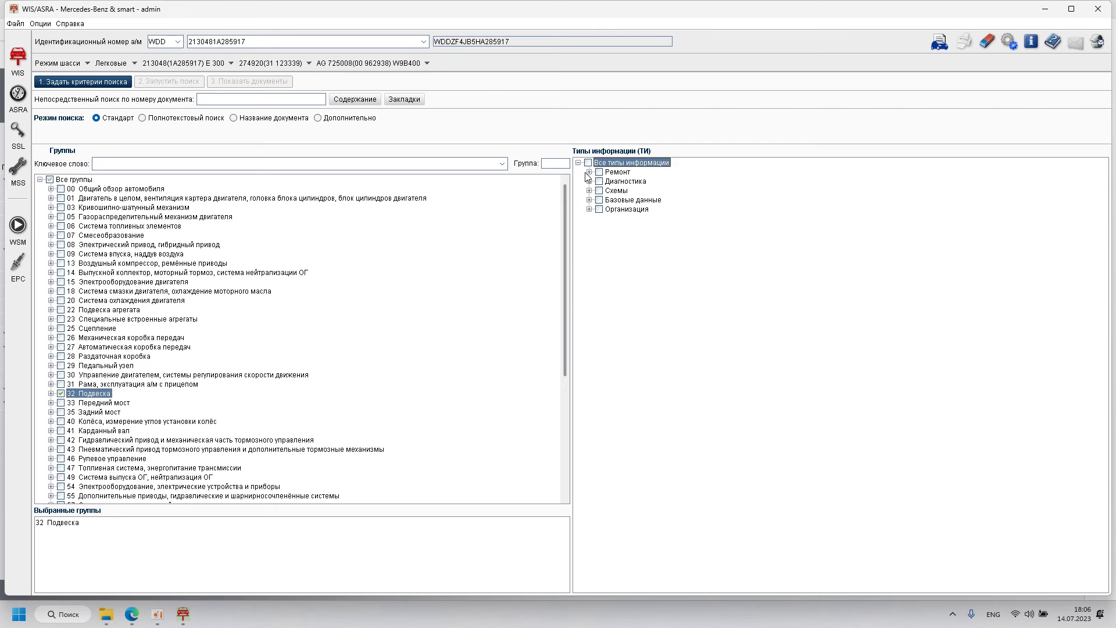
click(187, 86)
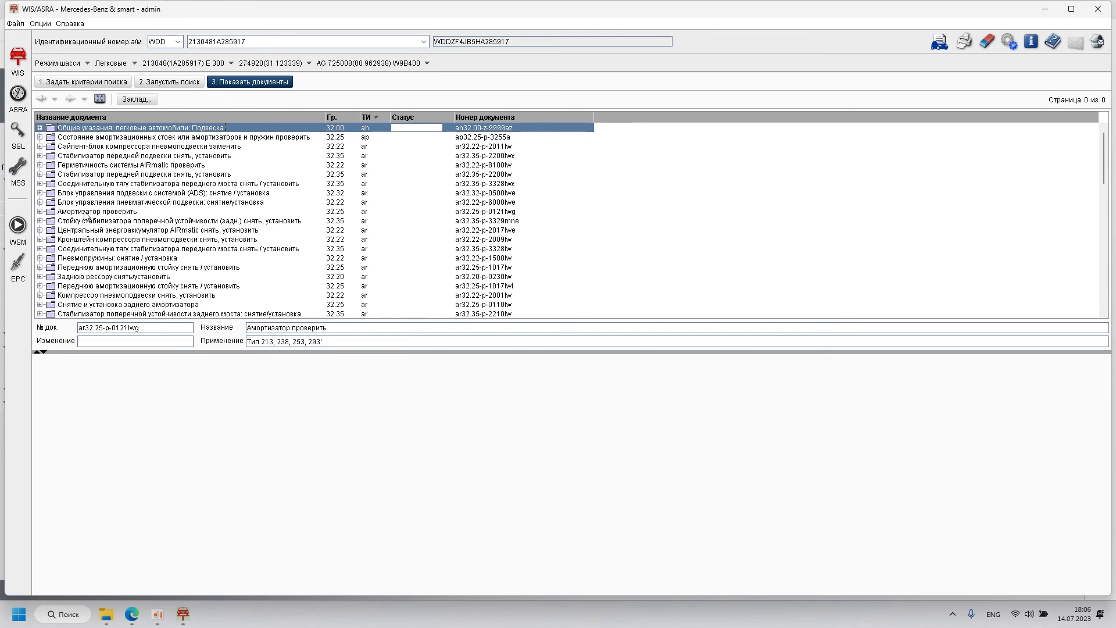
Step: Open and read the Амортизатор проверить document, enlarging it and restoring the document list
double_click(87, 212)
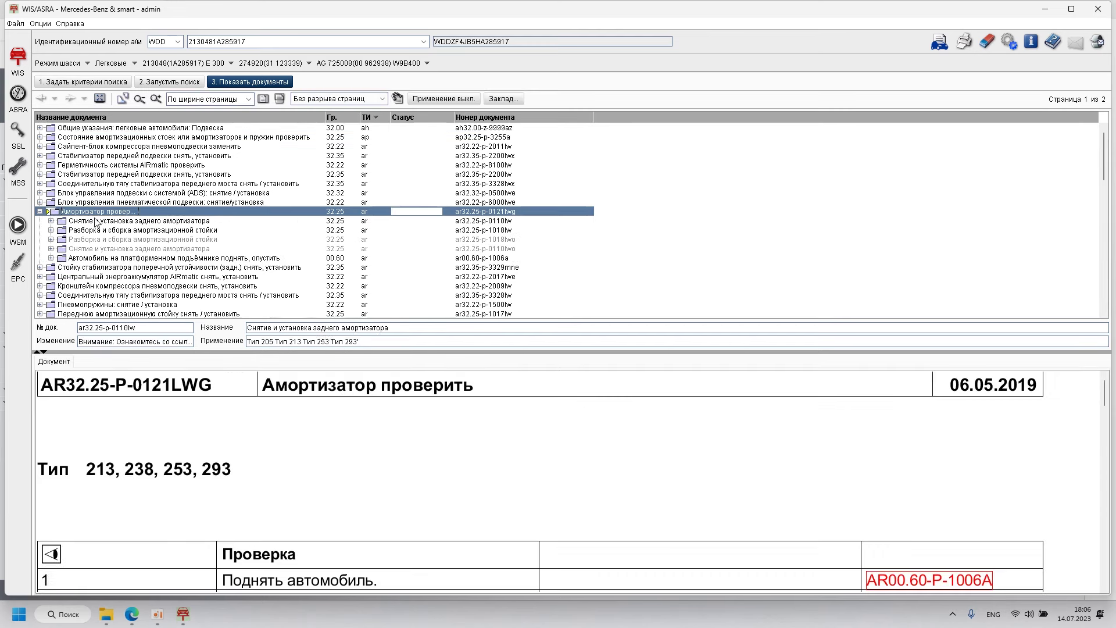
scroll(430, 407, down, 10)
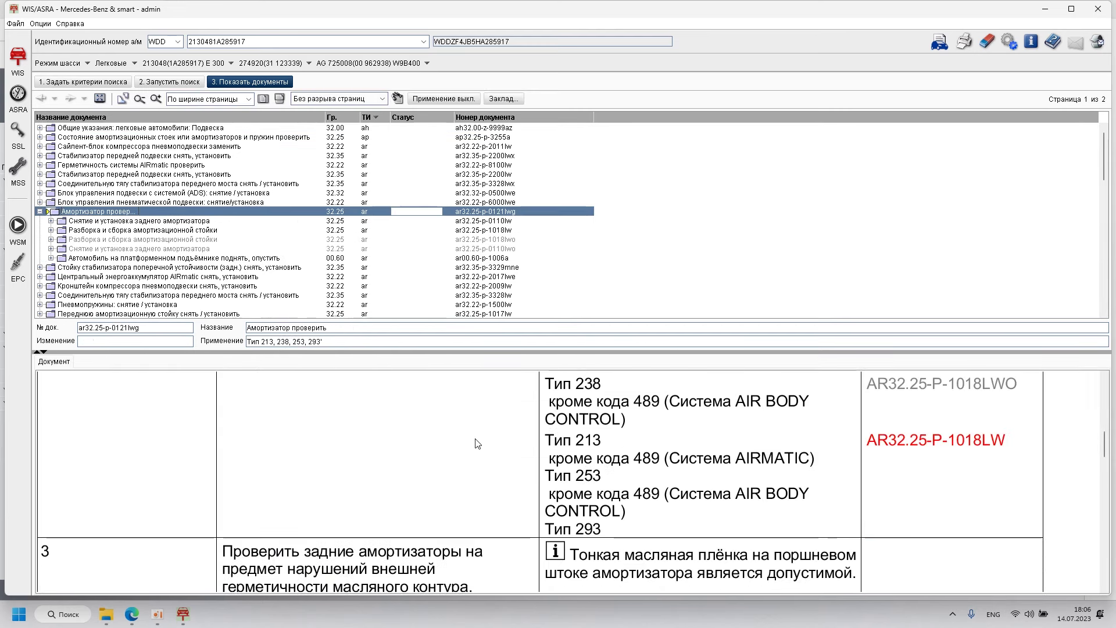
scroll(507, 457, down, 10)
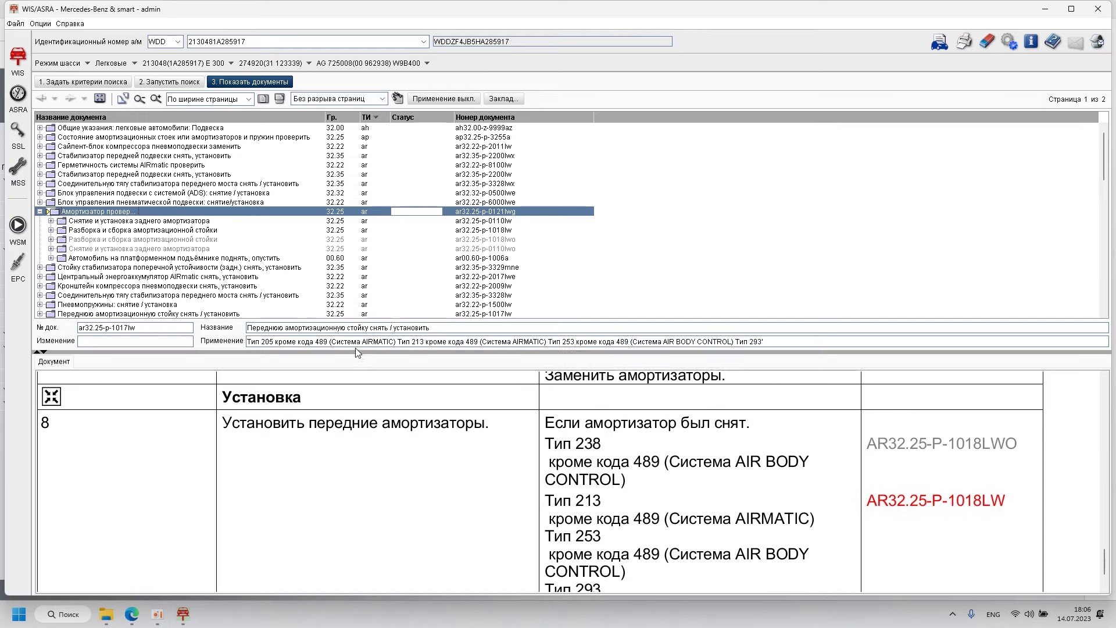
click(100, 98)
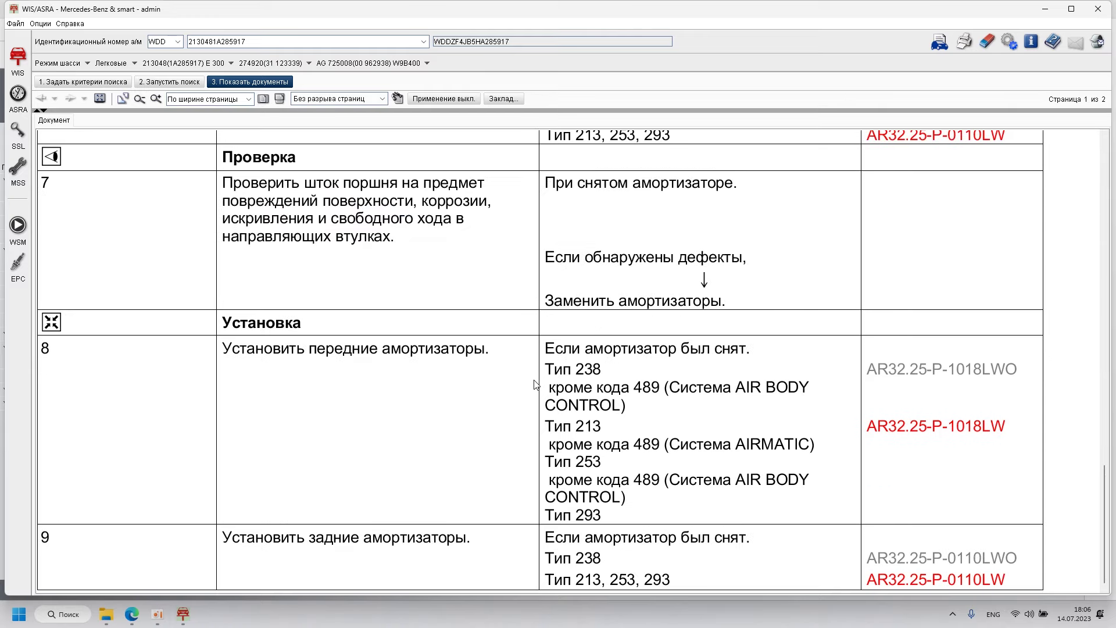
scroll(556, 401, up, 3)
scroll(556, 401, up, 10)
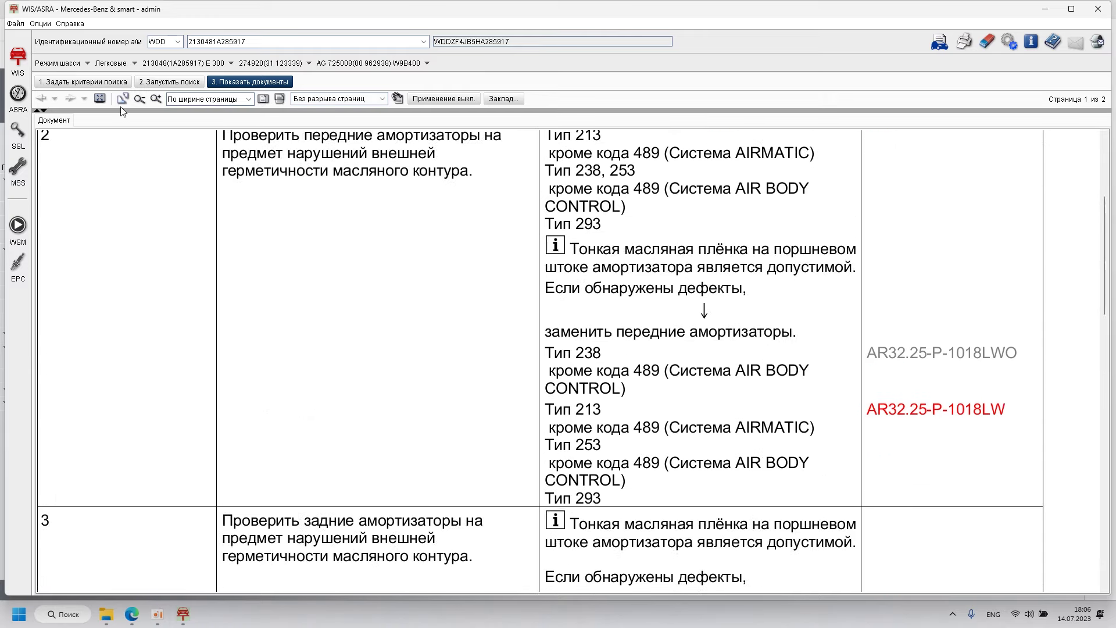
click(100, 98)
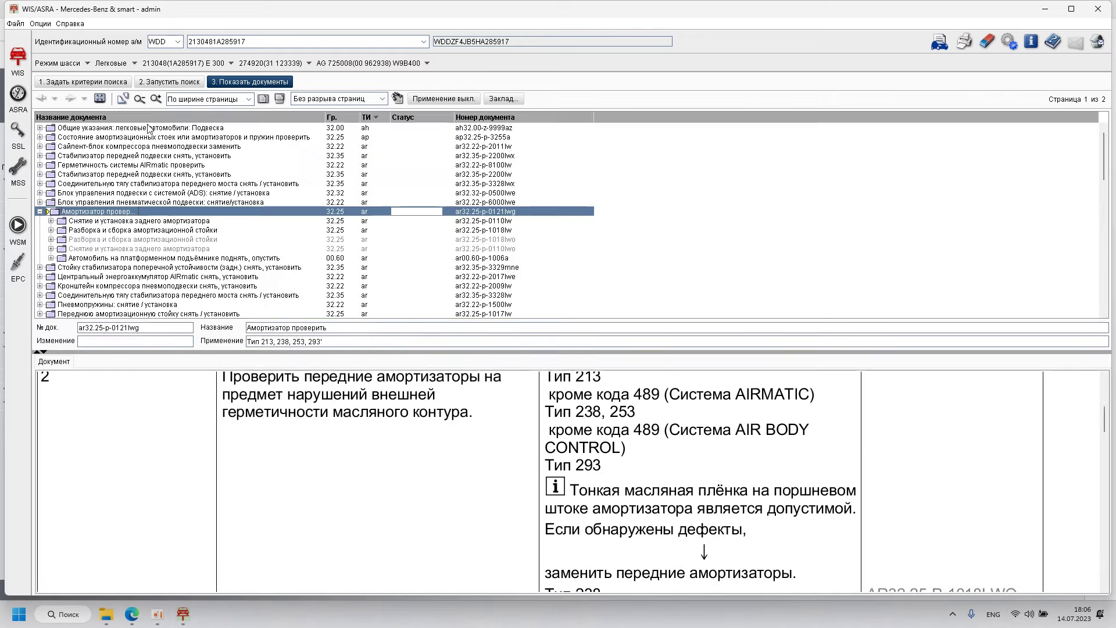
Step: Open the rear stabilizer link removal/installation document past the hazard notice and enlarge it
click(114, 268)
click(522, 400)
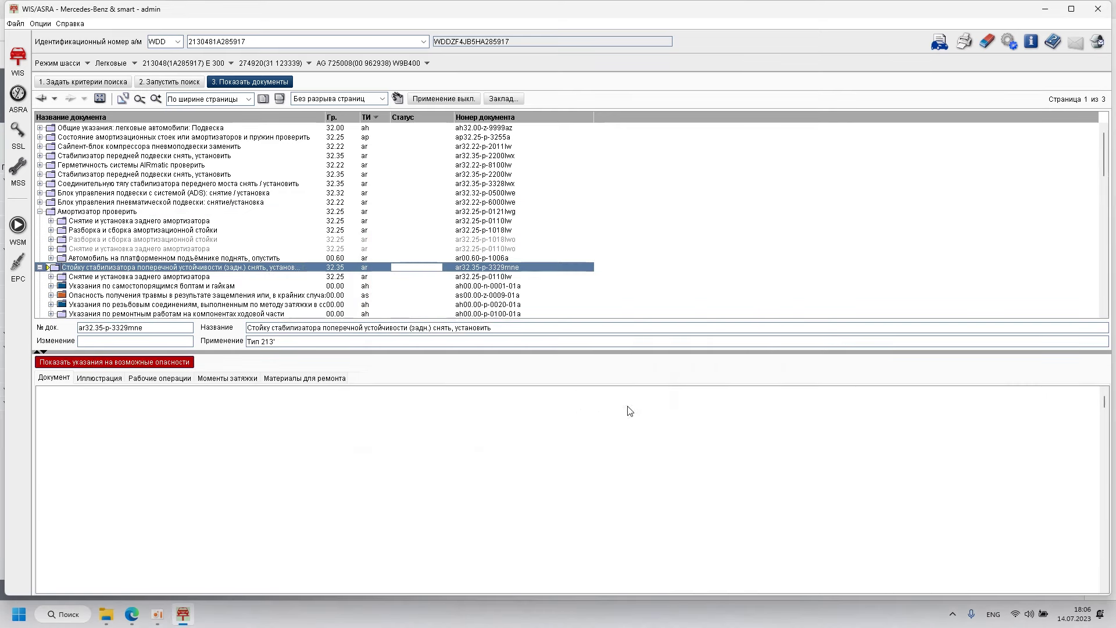
click(100, 99)
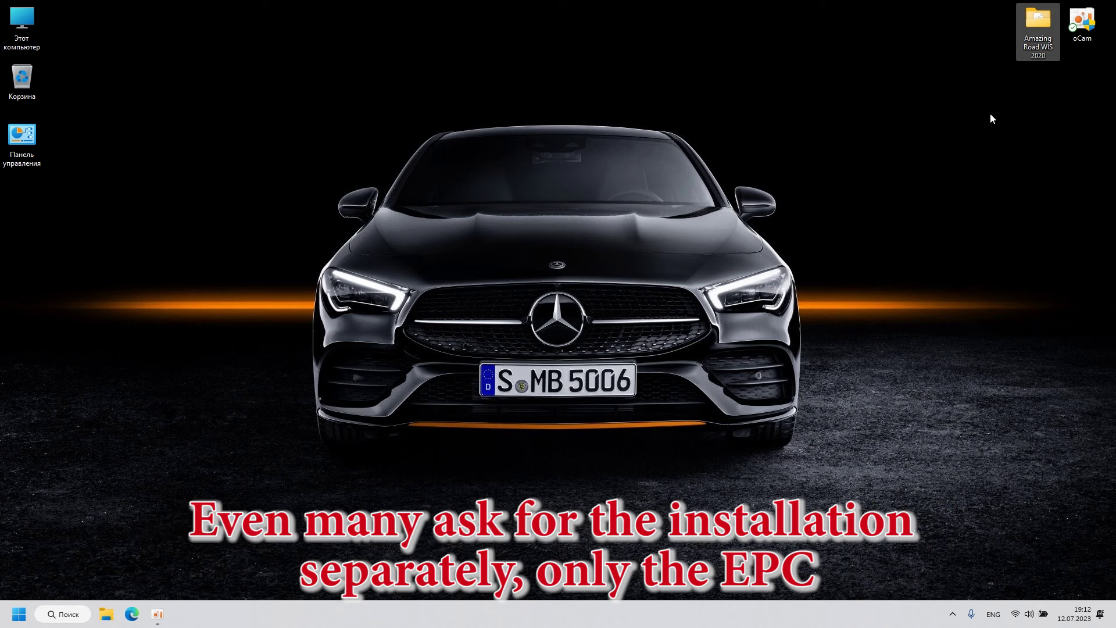
Step: Select the Amazing Road WIS 2020 folder on the desktop and cancel its rename with Esc
click(1039, 38)
key(Escape)
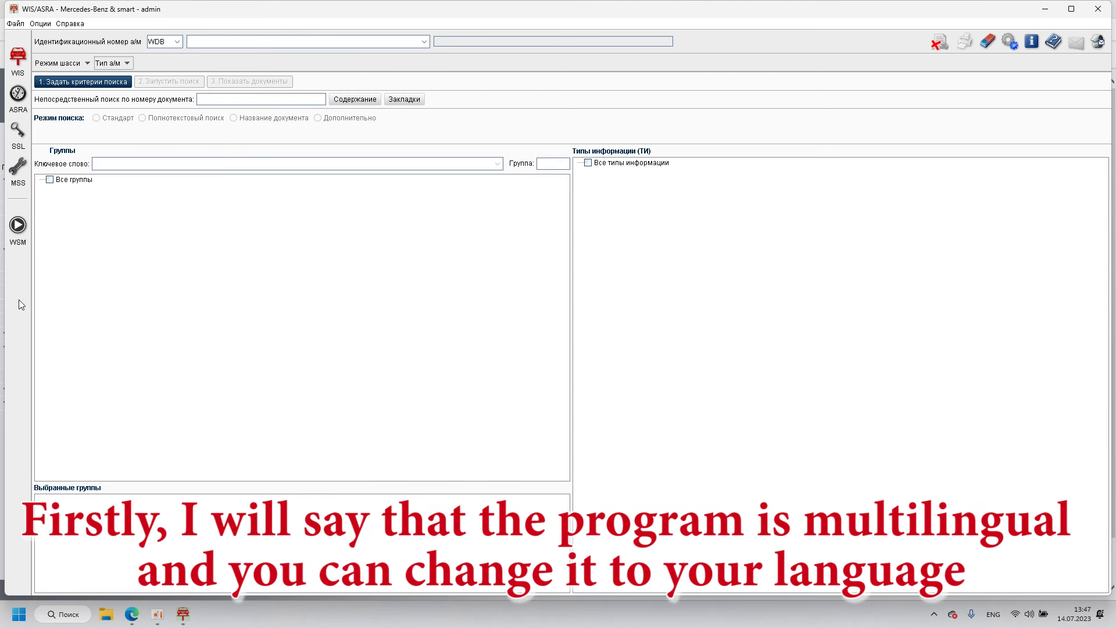
click(43, 25)
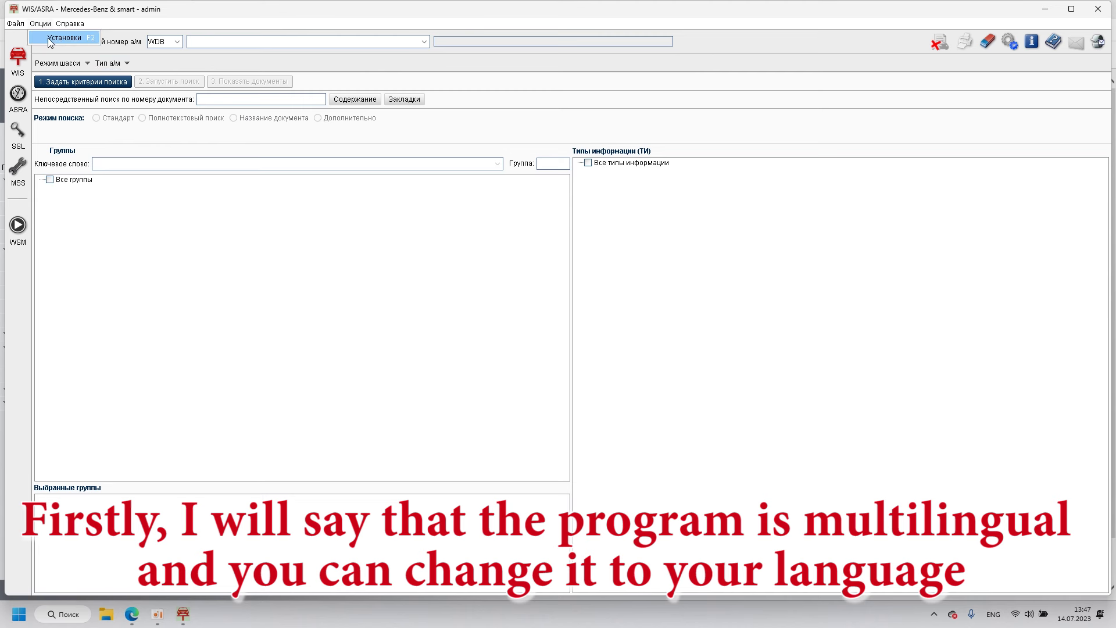
click(52, 40)
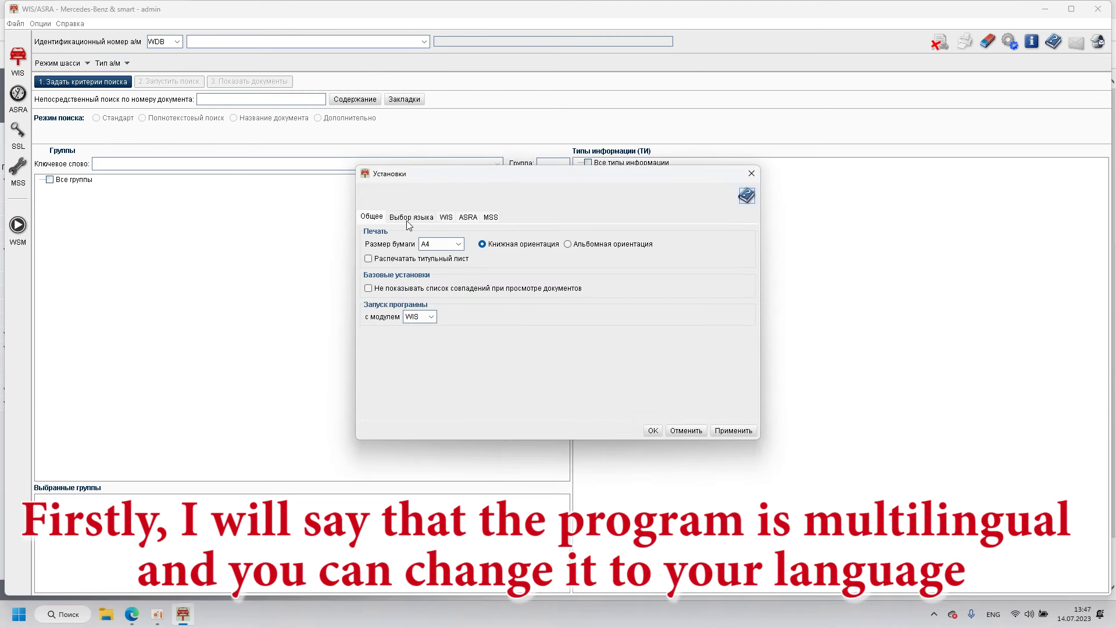
click(409, 219)
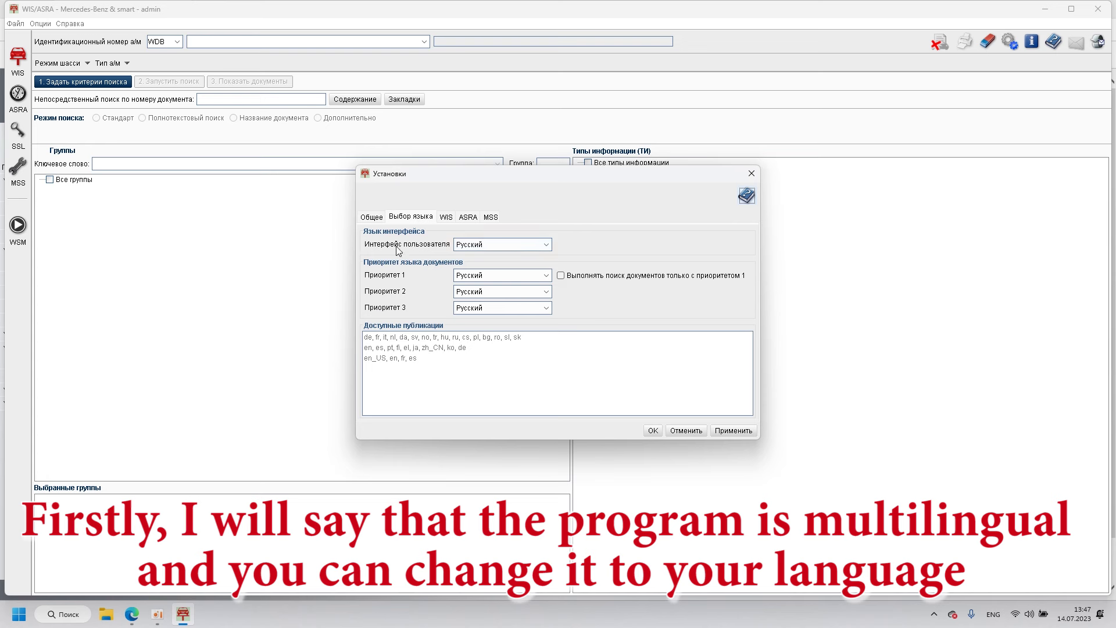
click(520, 243)
scroll(542, 275, up, 5)
scroll(542, 275, down, 4)
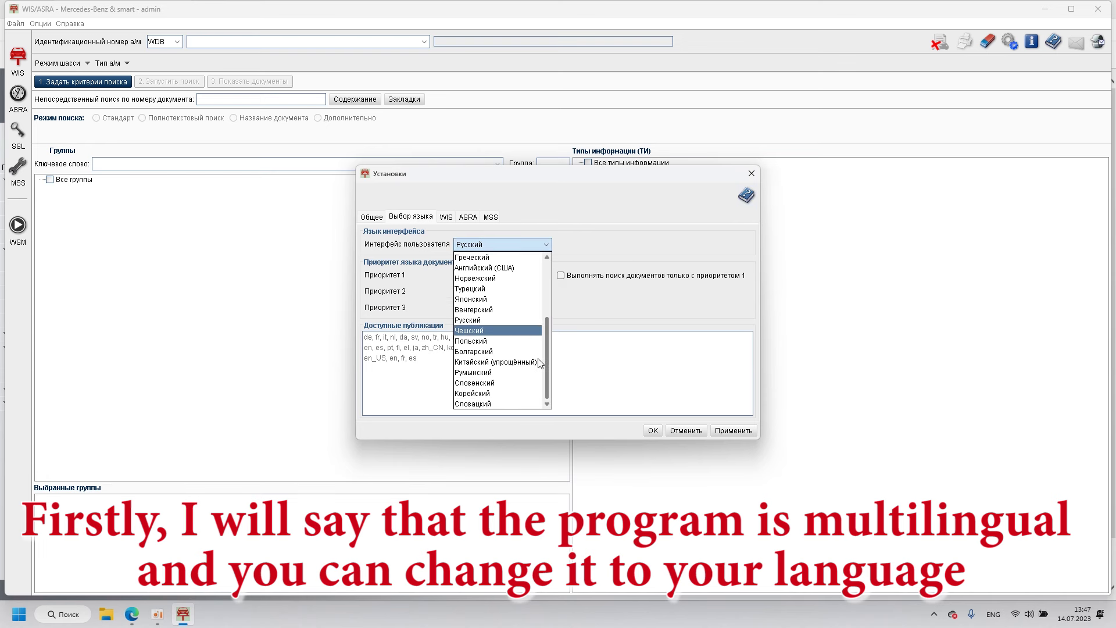
click(590, 295)
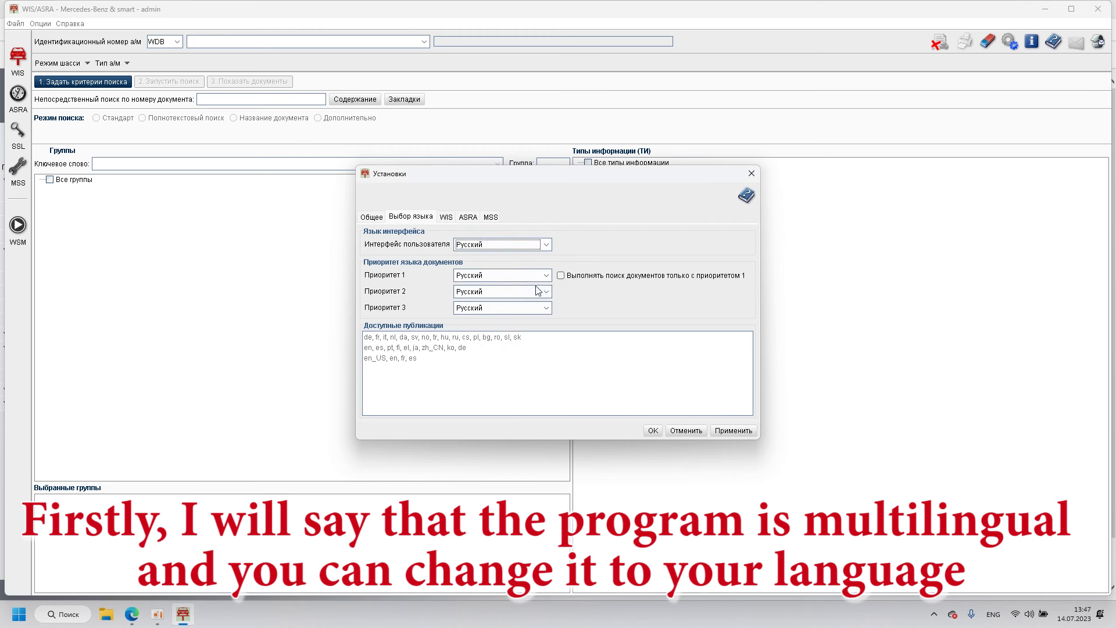
click(538, 277)
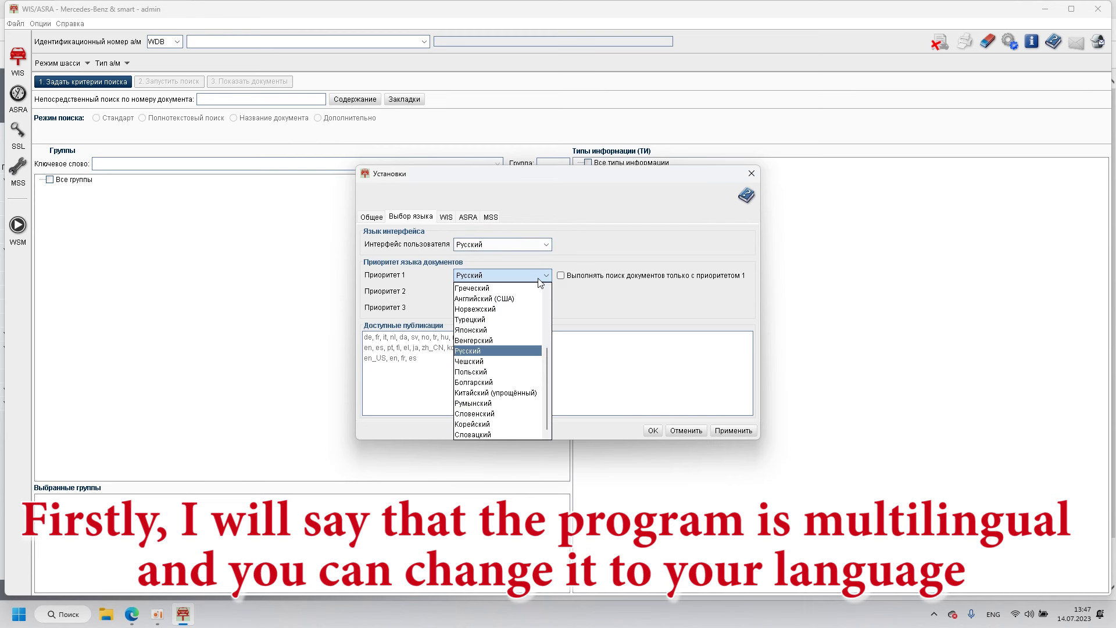
click(538, 279)
click(475, 293)
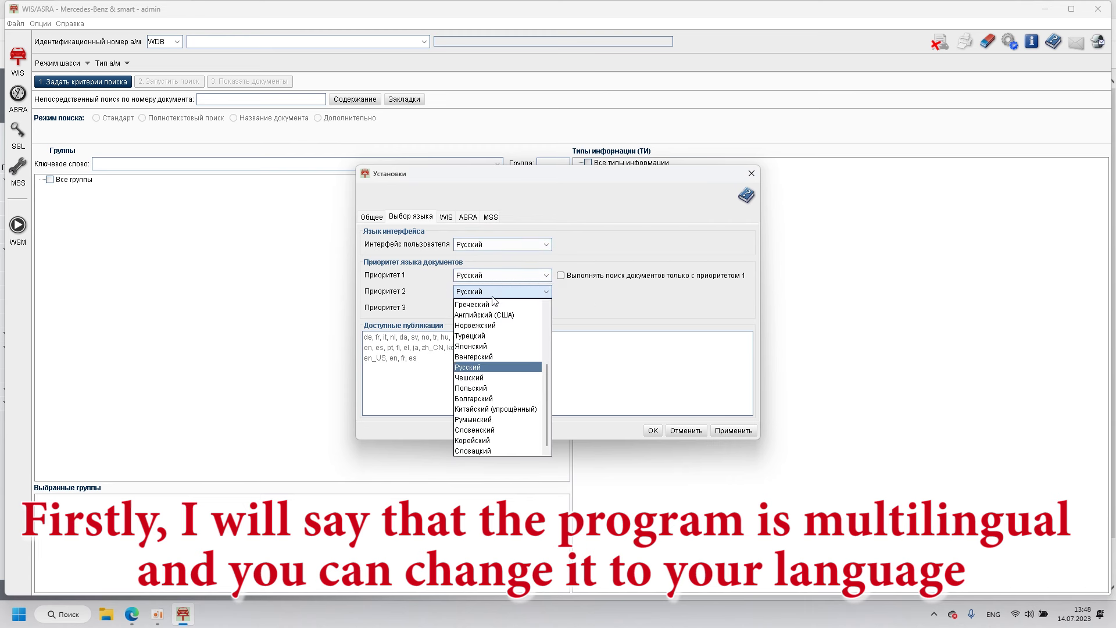
click(511, 291)
click(511, 308)
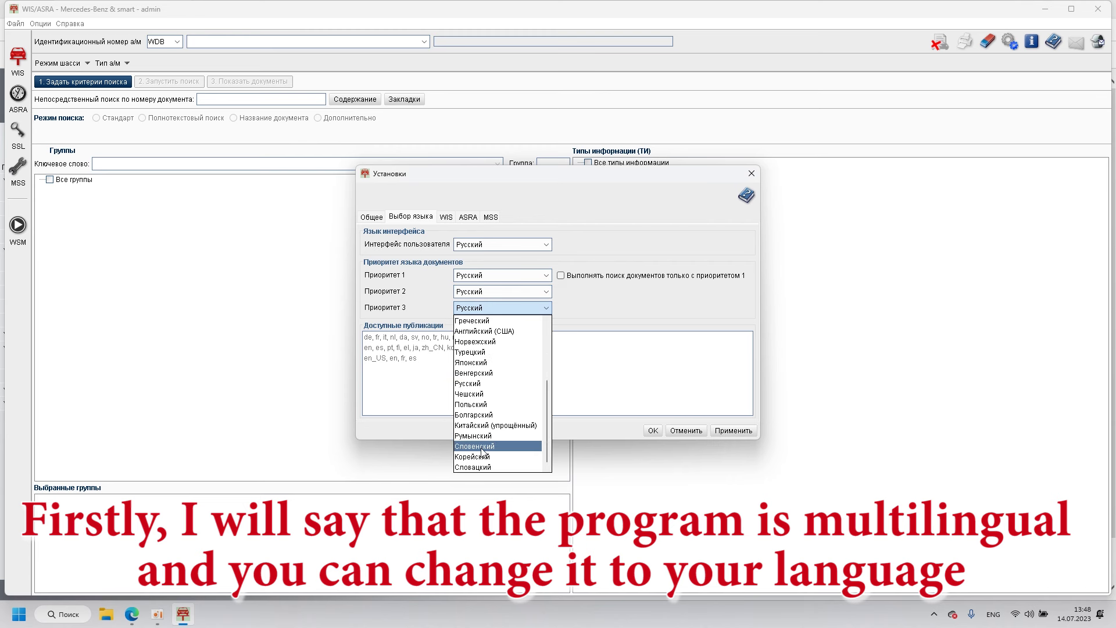
key(Escape)
key(Escape)
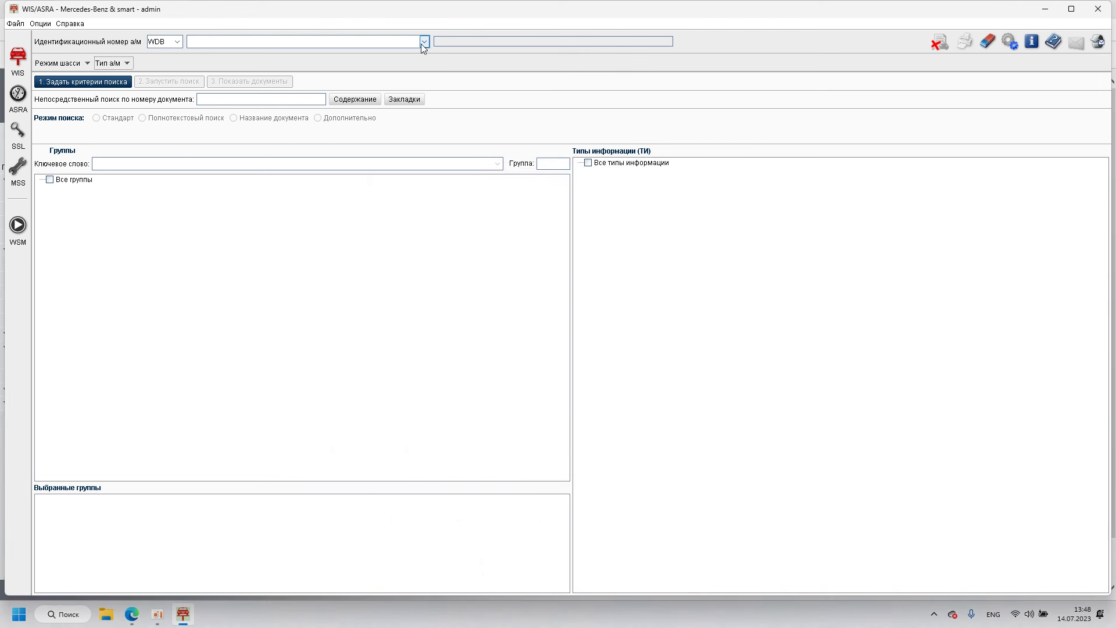
click(422, 42)
Step: Choose the first saved VIN from the VIN list to load the E 200 Limousine
click(420, 42)
click(418, 41)
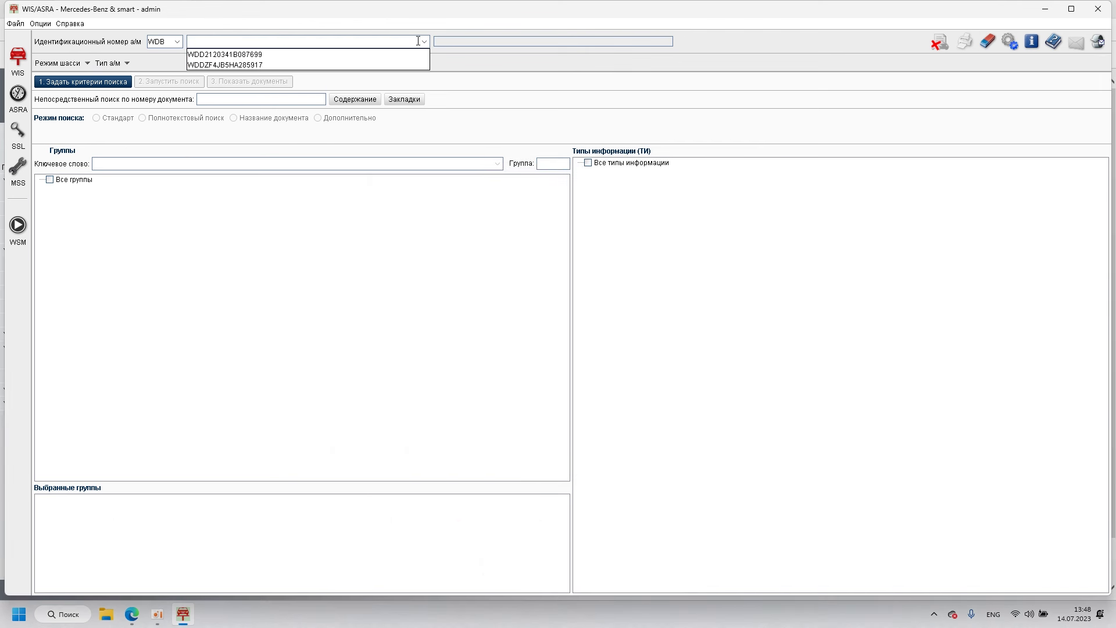
click(214, 55)
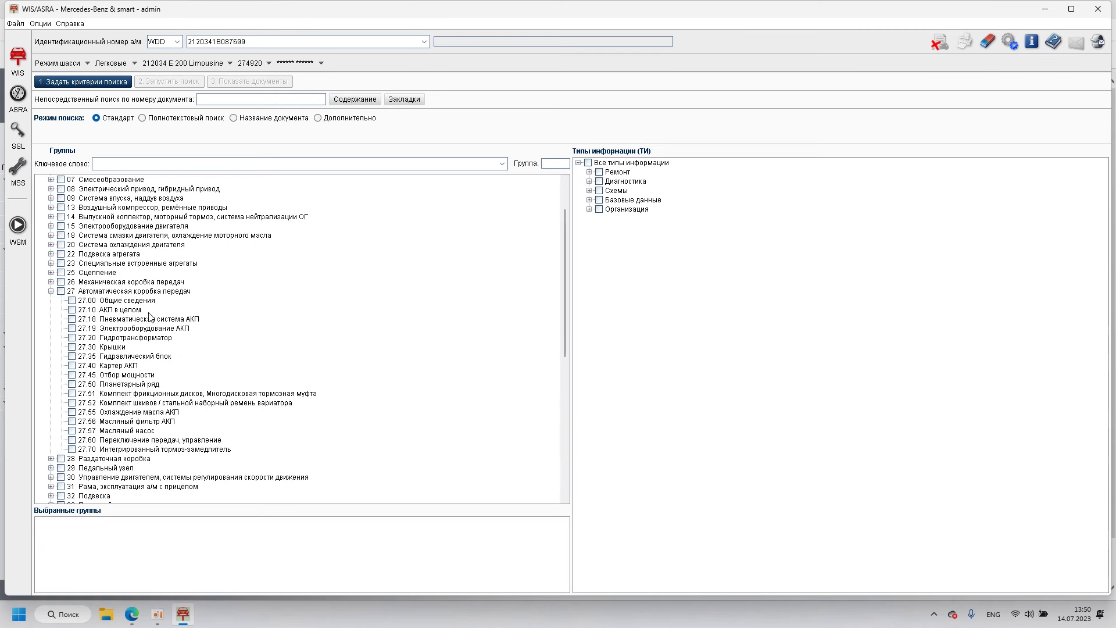
Step: Tick group 27 Автоматическая коробка передач and Все типы информации, then run the search
click(61, 291)
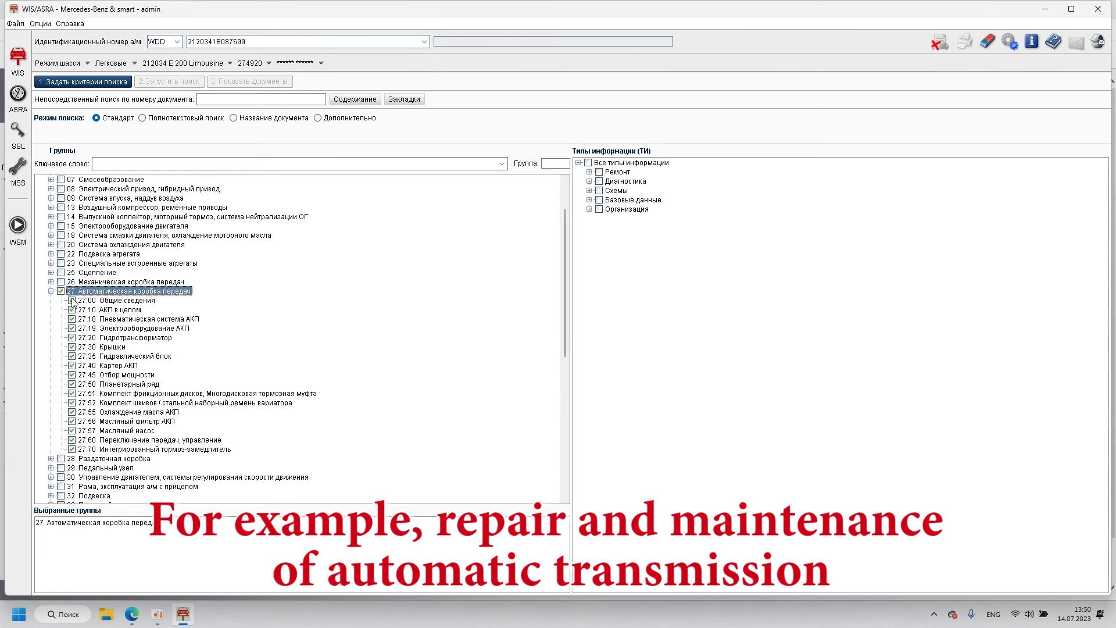
click(589, 163)
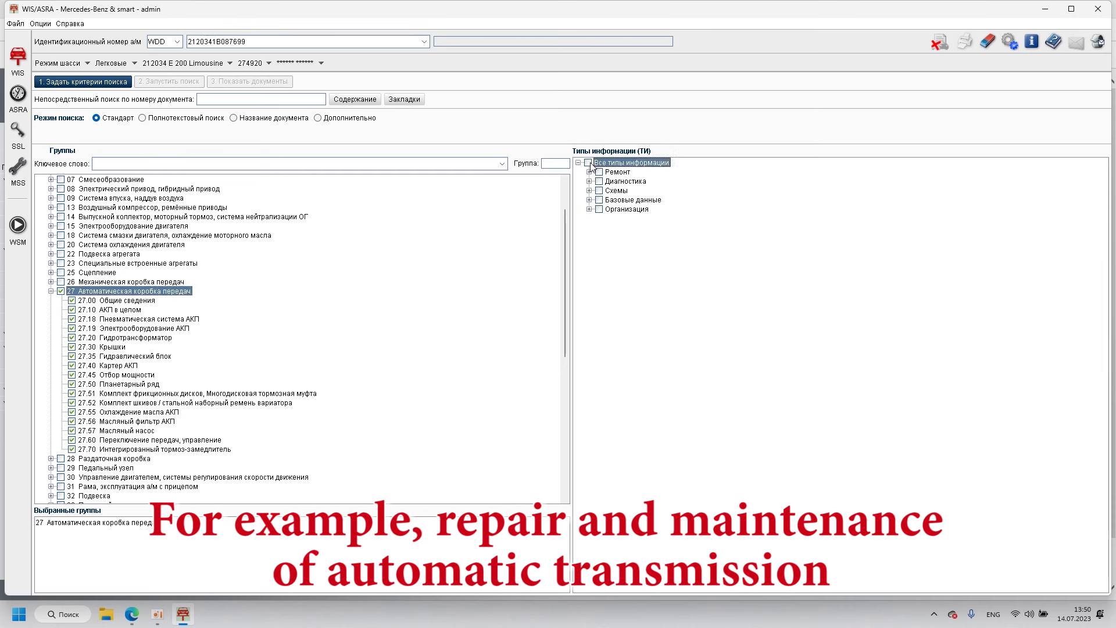
click(588, 163)
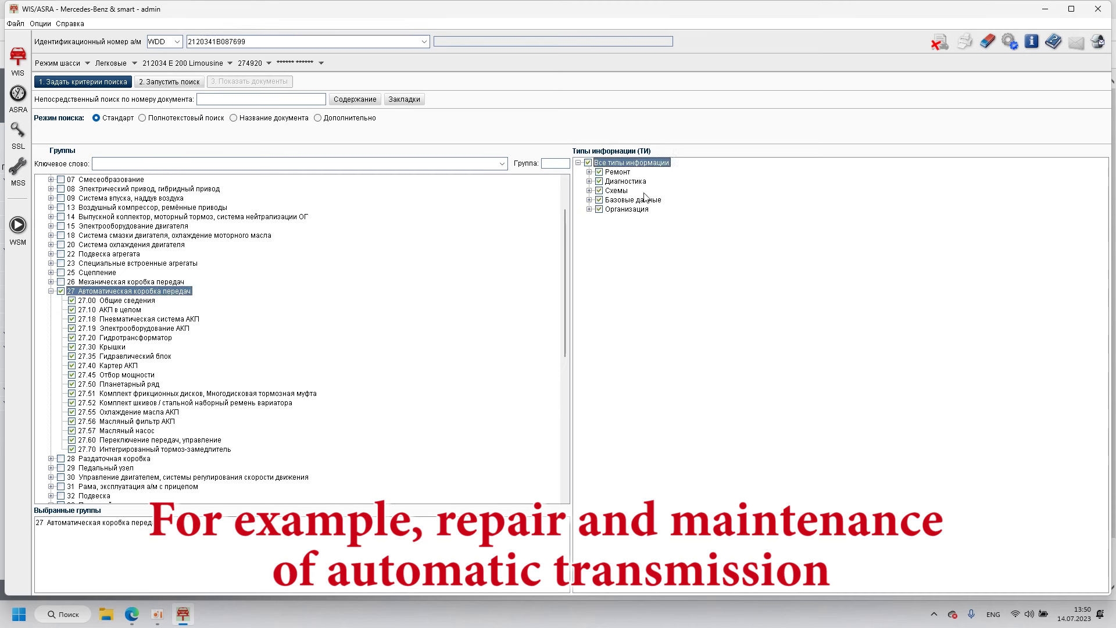
click(200, 86)
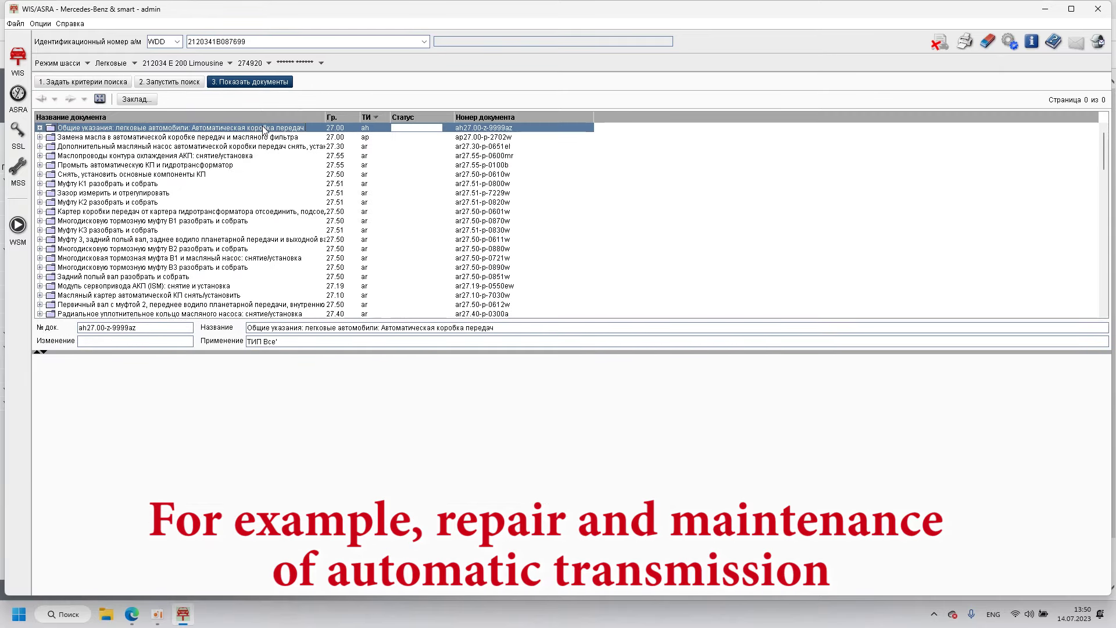
Step: Open the transmission oil change document past the hazard warnings, read through it, and enlarge it
click(39, 137)
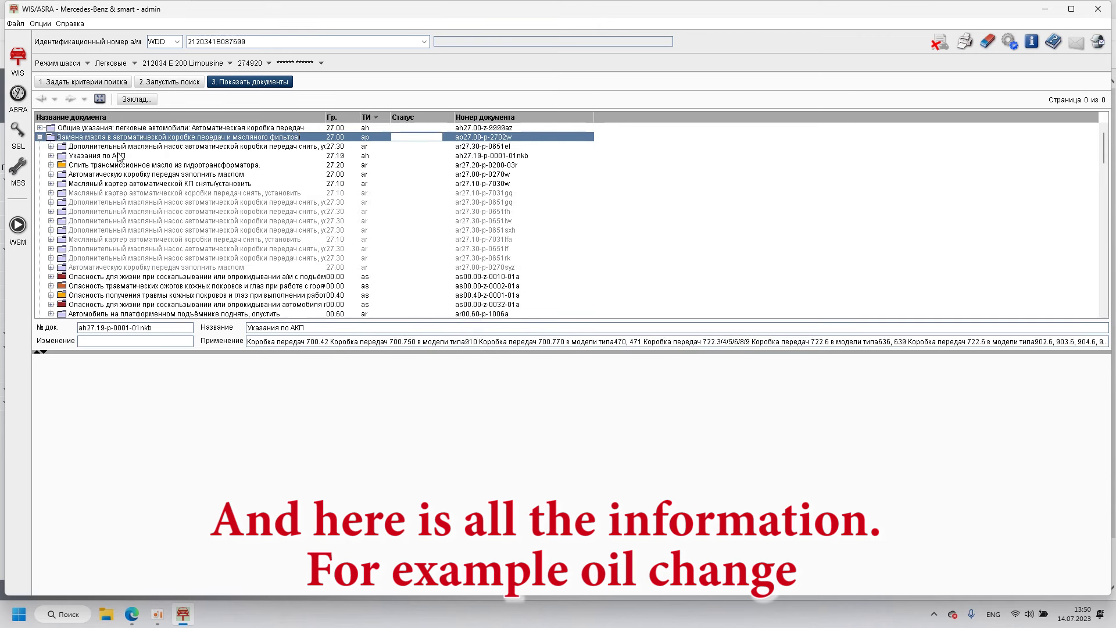
click(105, 138)
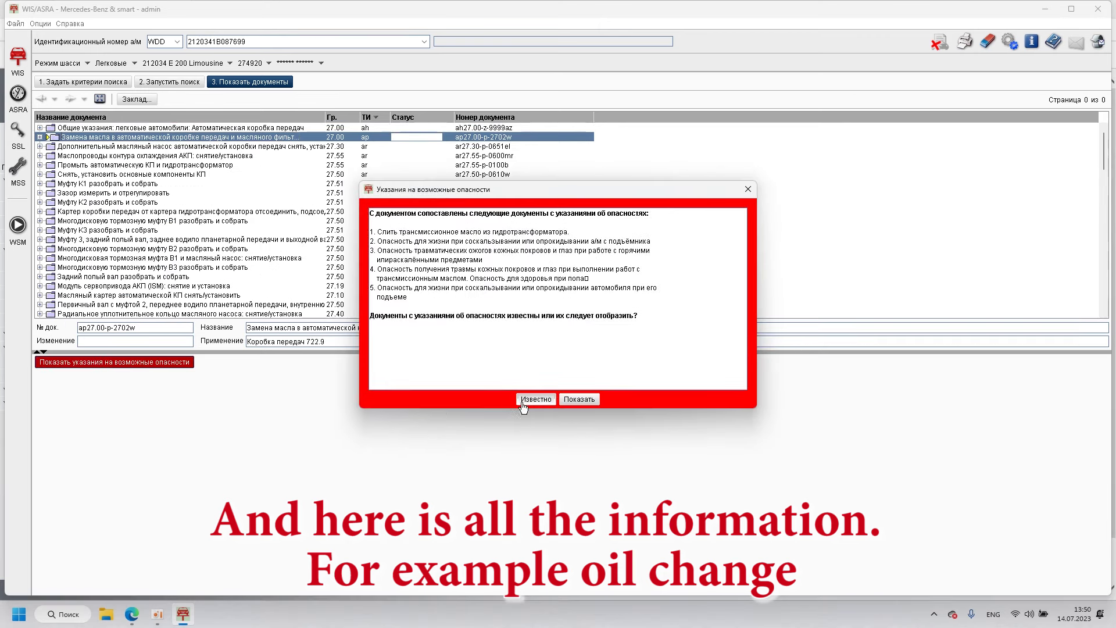
click(535, 399)
scroll(480, 455, down, 5)
scroll(478, 455, down, 10)
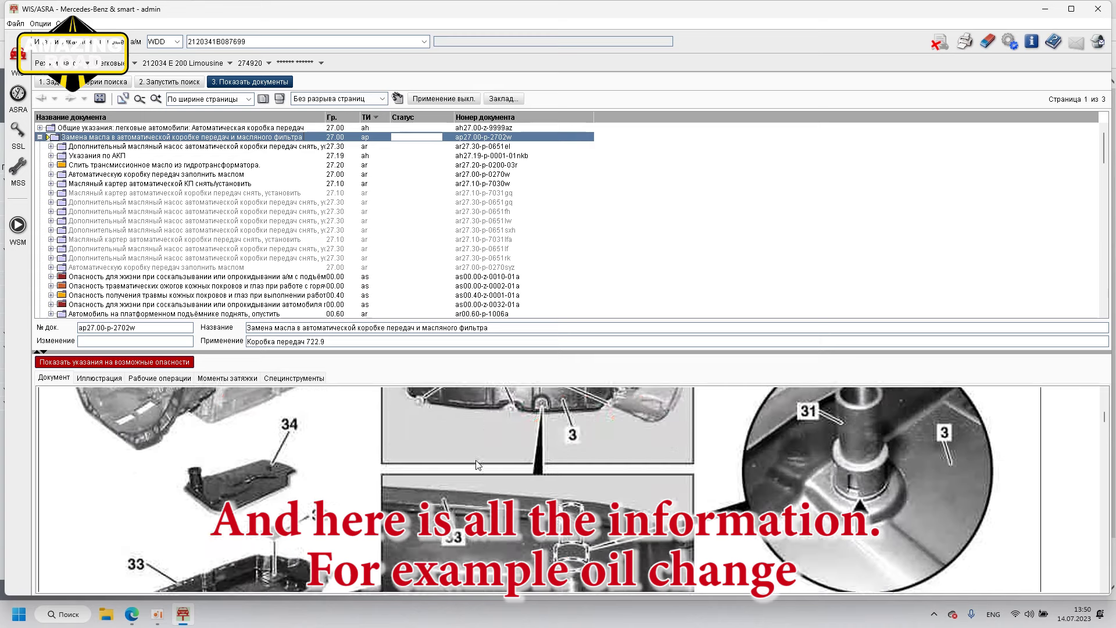
scroll(547, 479, up, 4)
scroll(547, 479, down, 10)
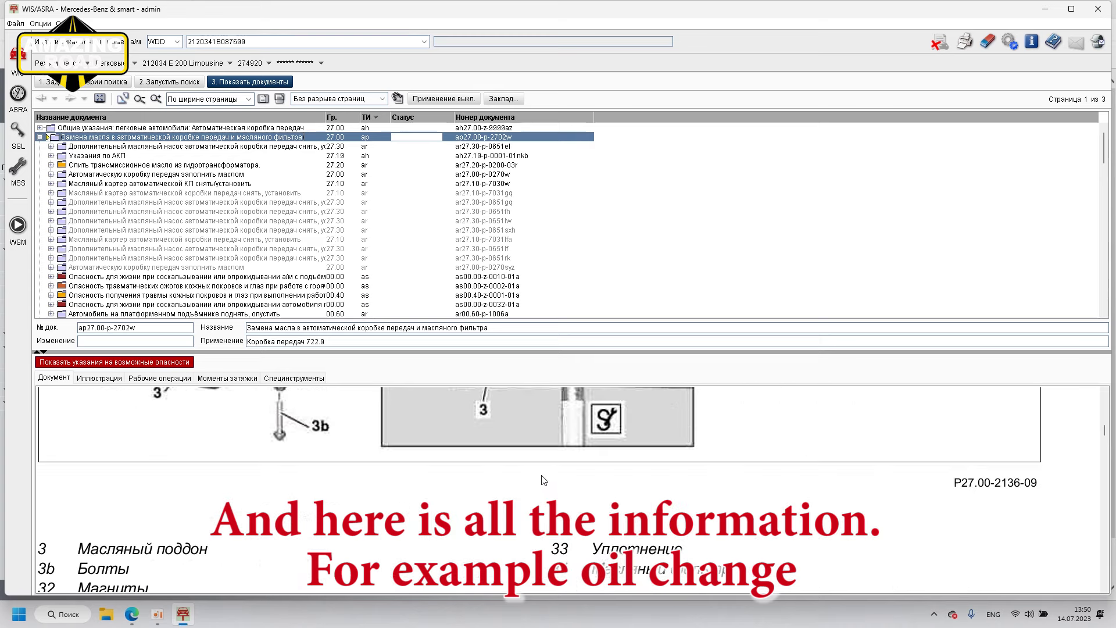
scroll(517, 481, down, 10)
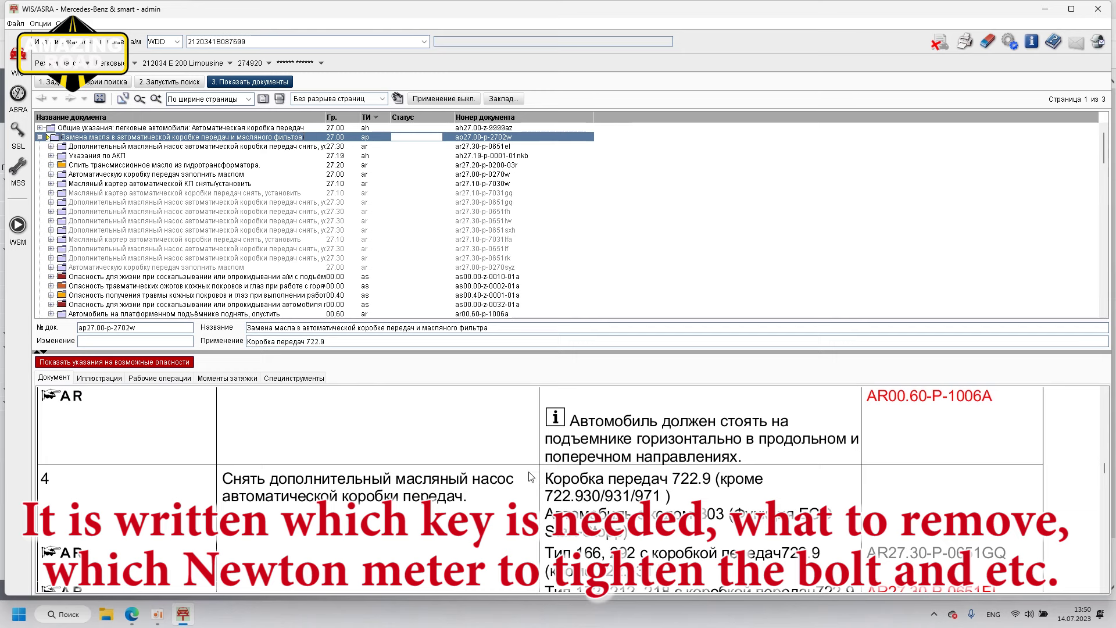
scroll(618, 470, down, 10)
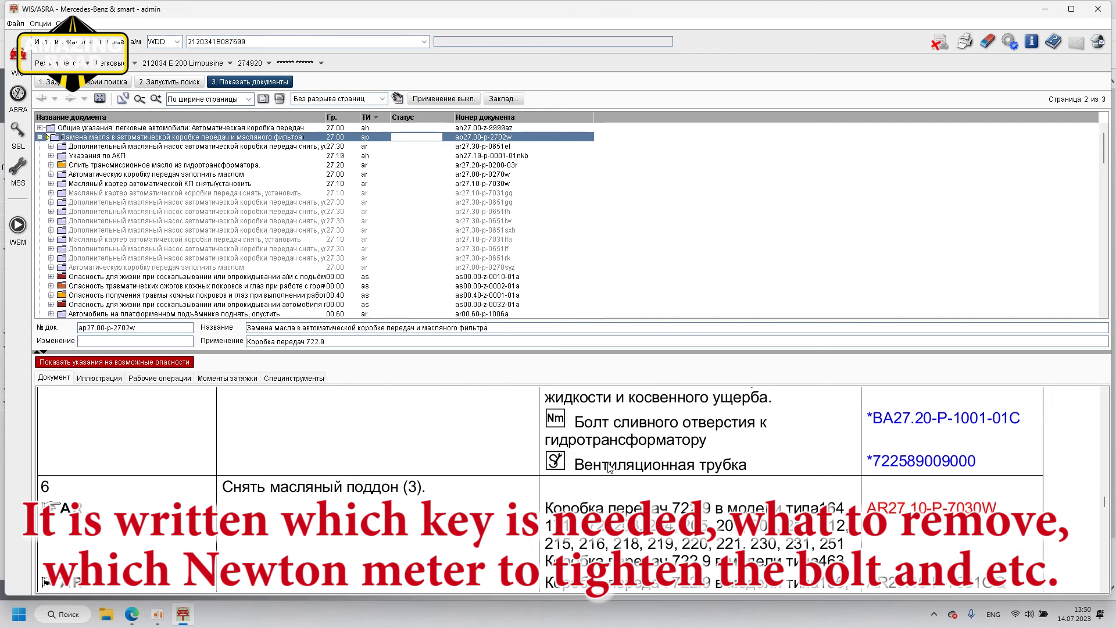
drag(365, 350, 365, 110)
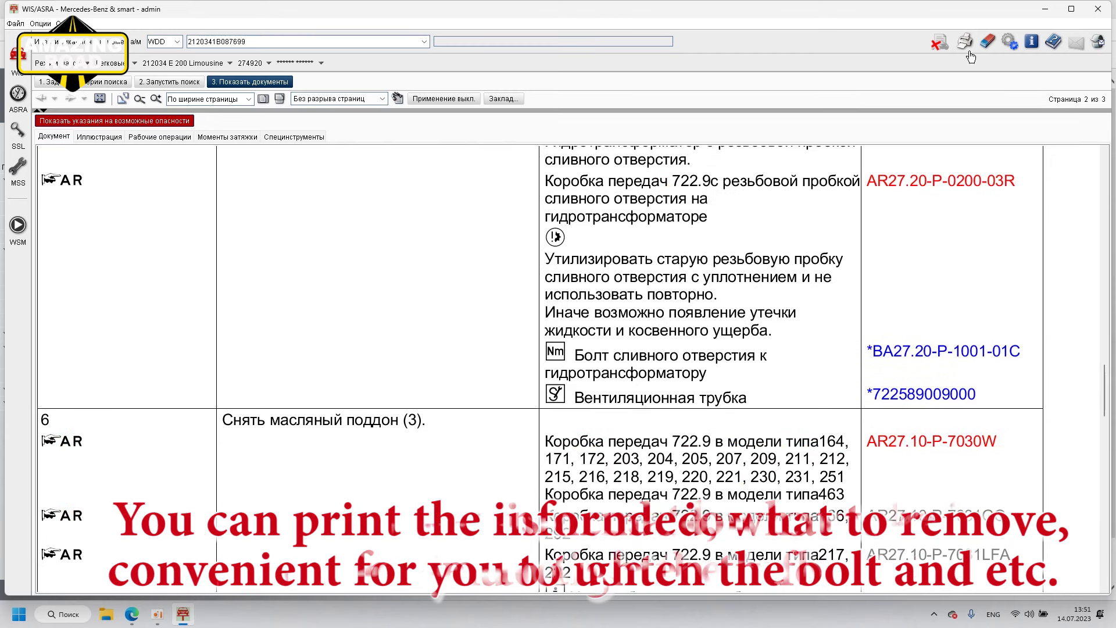
Step: Open and cancel the print options, then go back through the results list to '1. Задать критерии поиска'
click(964, 41)
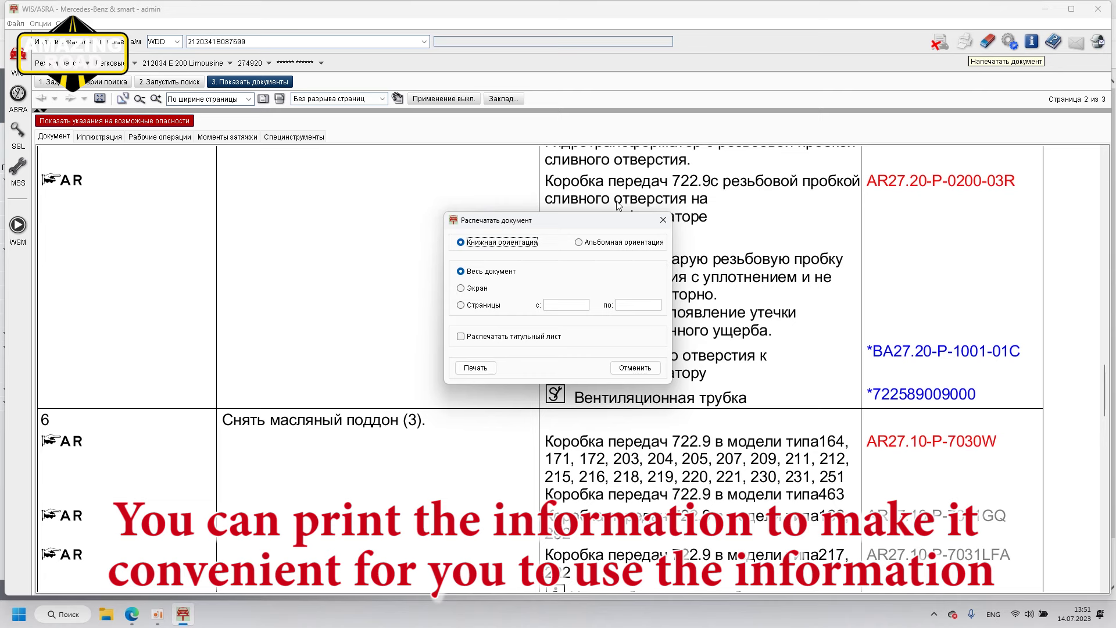
click(662, 220)
scroll(676, 349, down, 10)
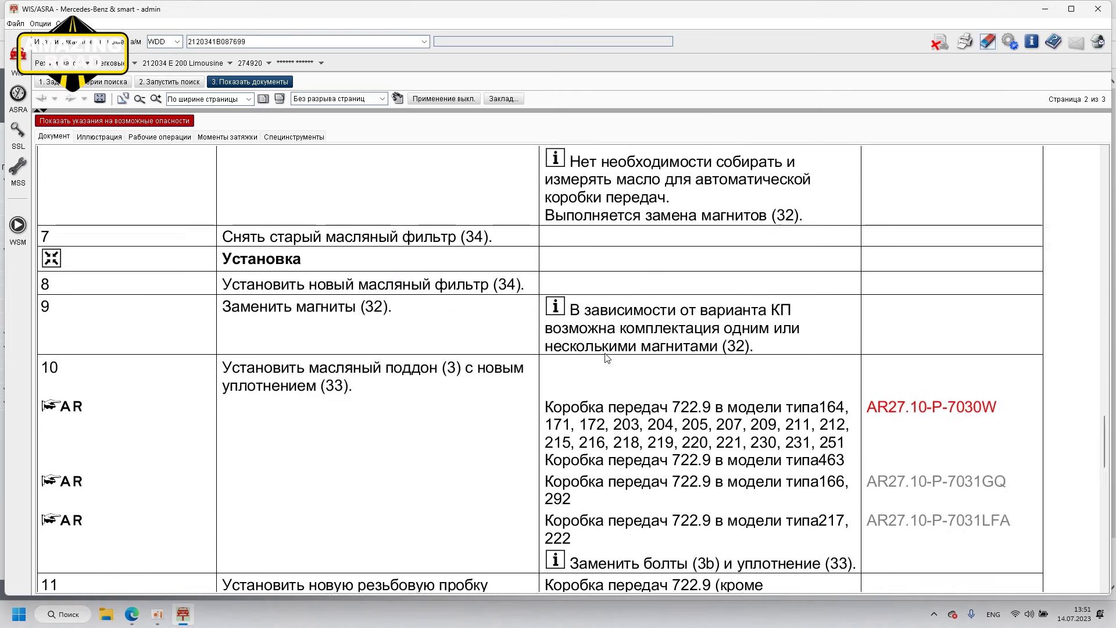
scroll(576, 387, up, 7)
scroll(575, 386, up, 3)
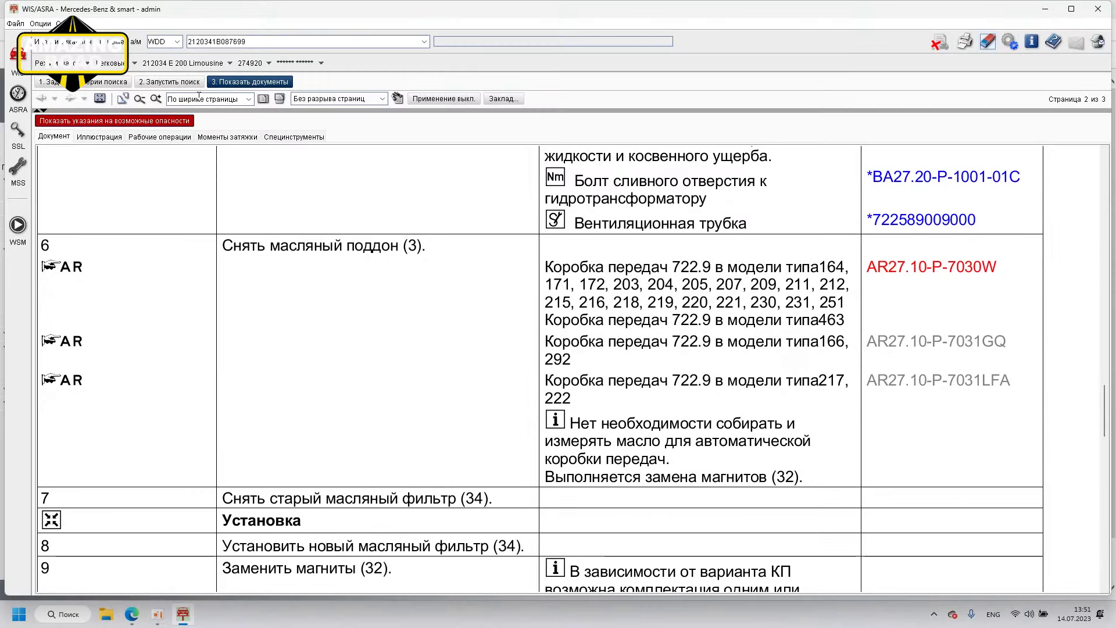
click(177, 85)
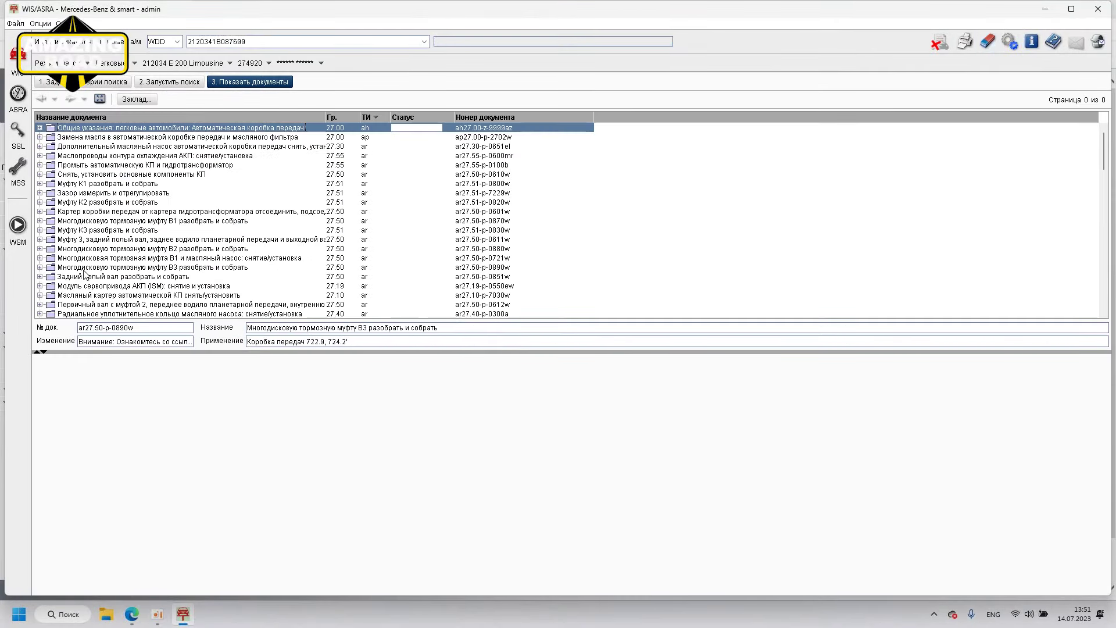
click(125, 83)
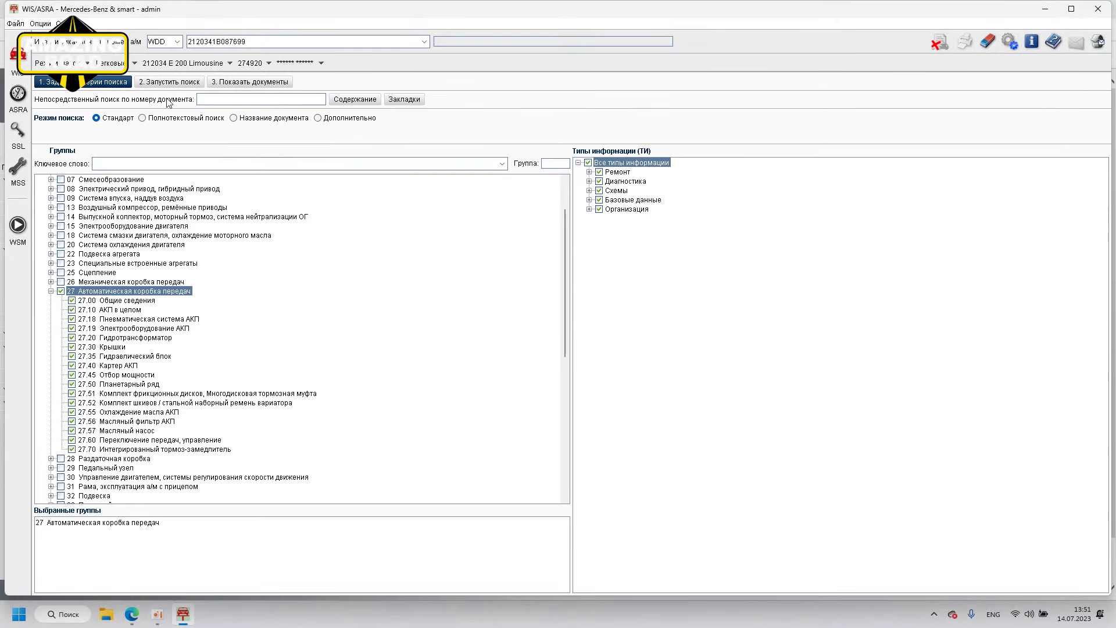
Step: Replace group 27 with group 35 Задний мост and run the search
click(61, 291)
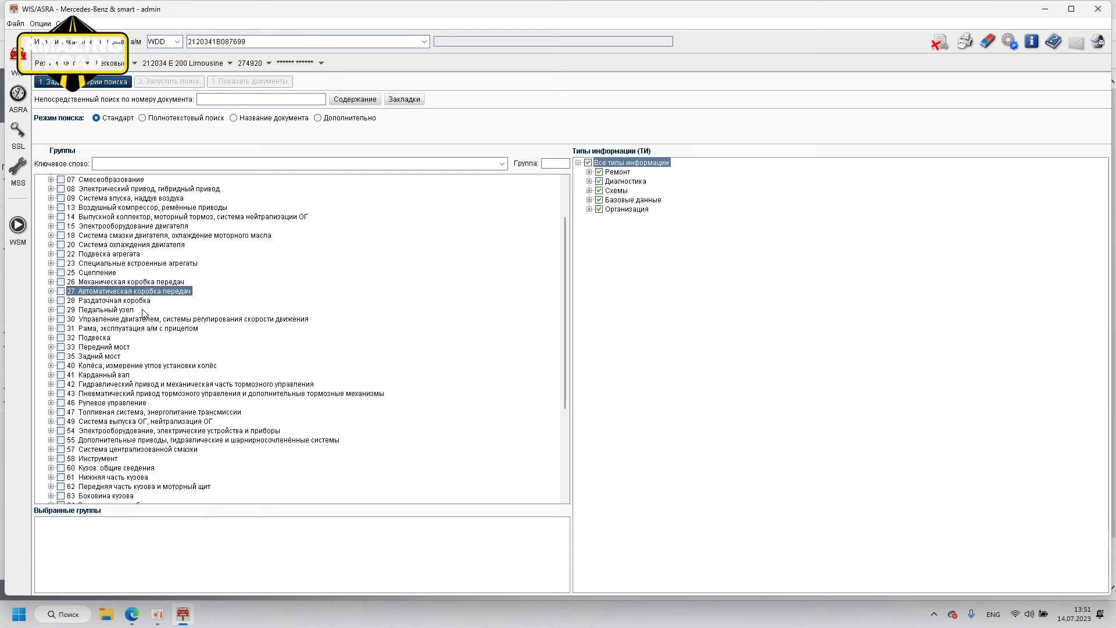
click(88, 358)
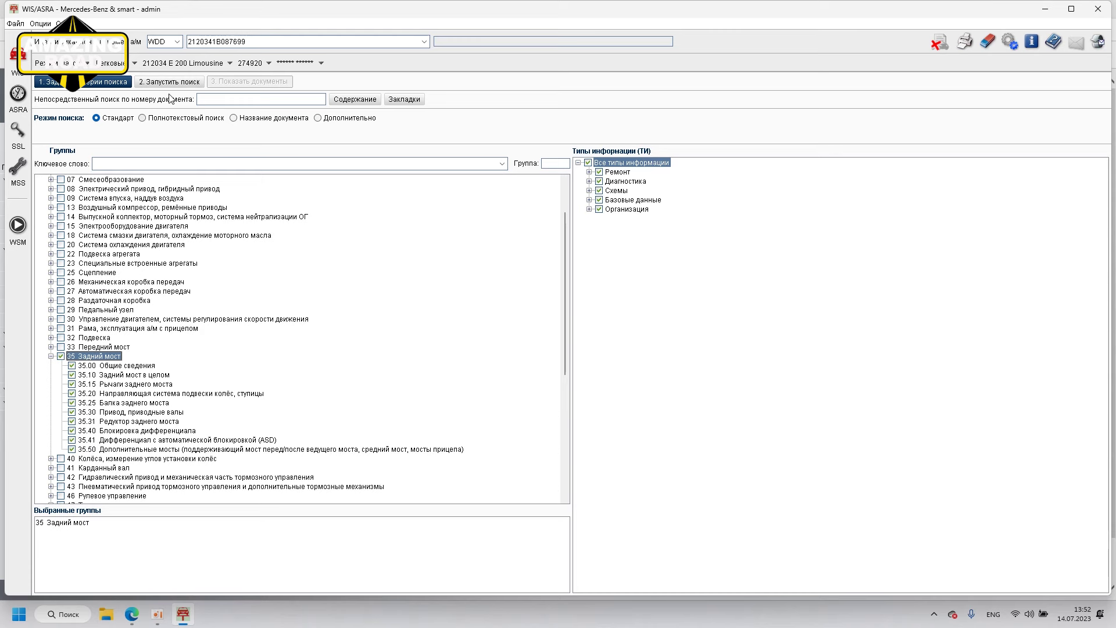
click(169, 82)
Step: Open 'Заменить масло в заднем мосту' past the hazard notice, read it full-window, and return to the criteria
click(85, 137)
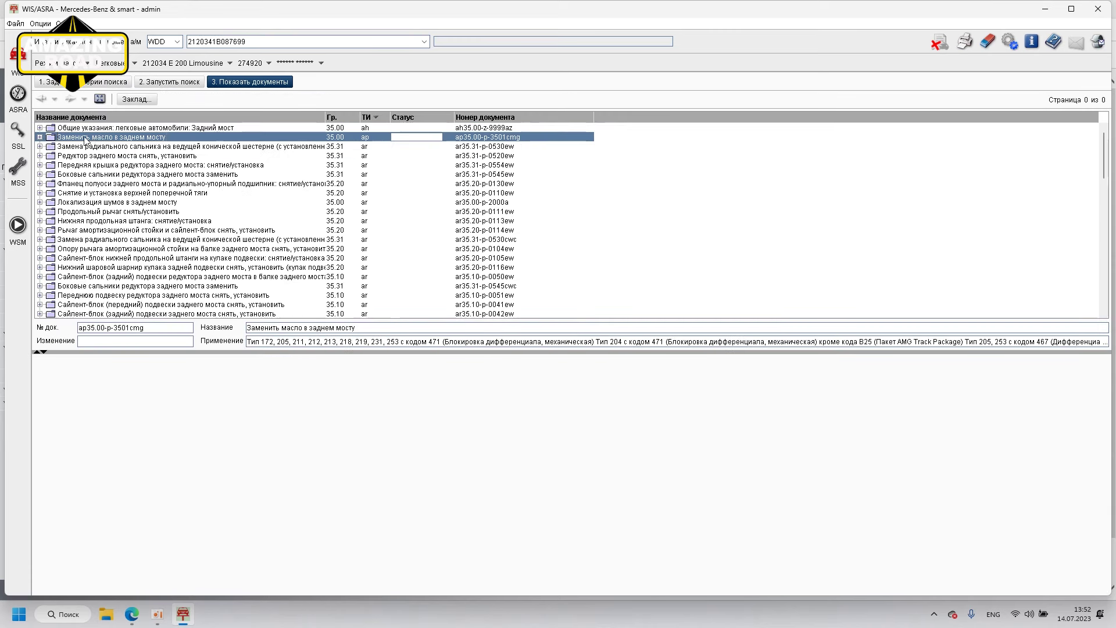
double_click(114, 139)
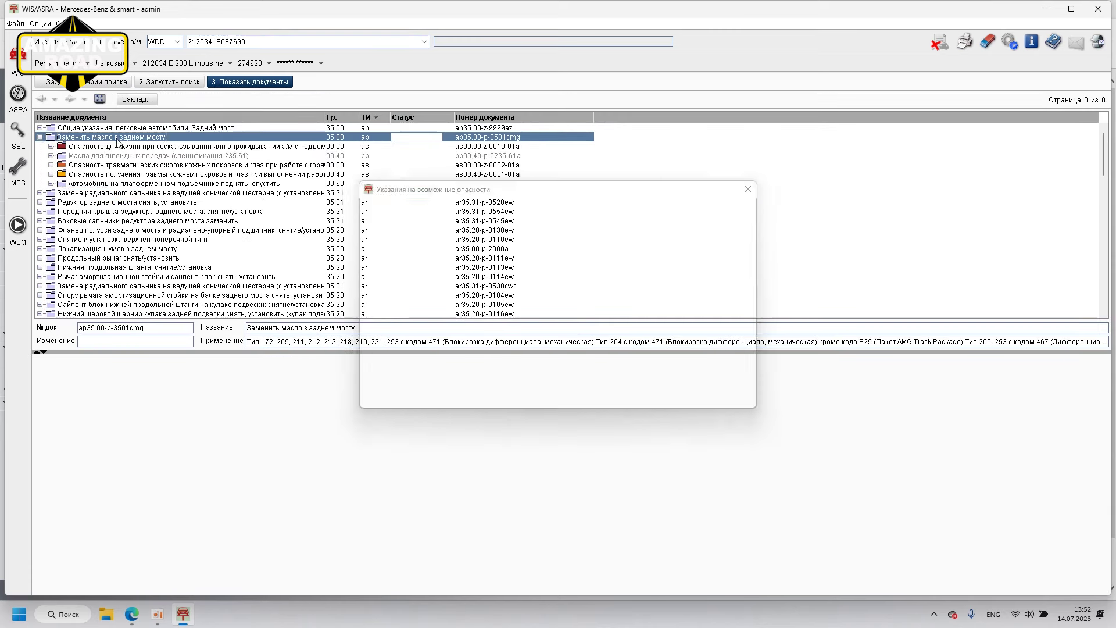
click(532, 399)
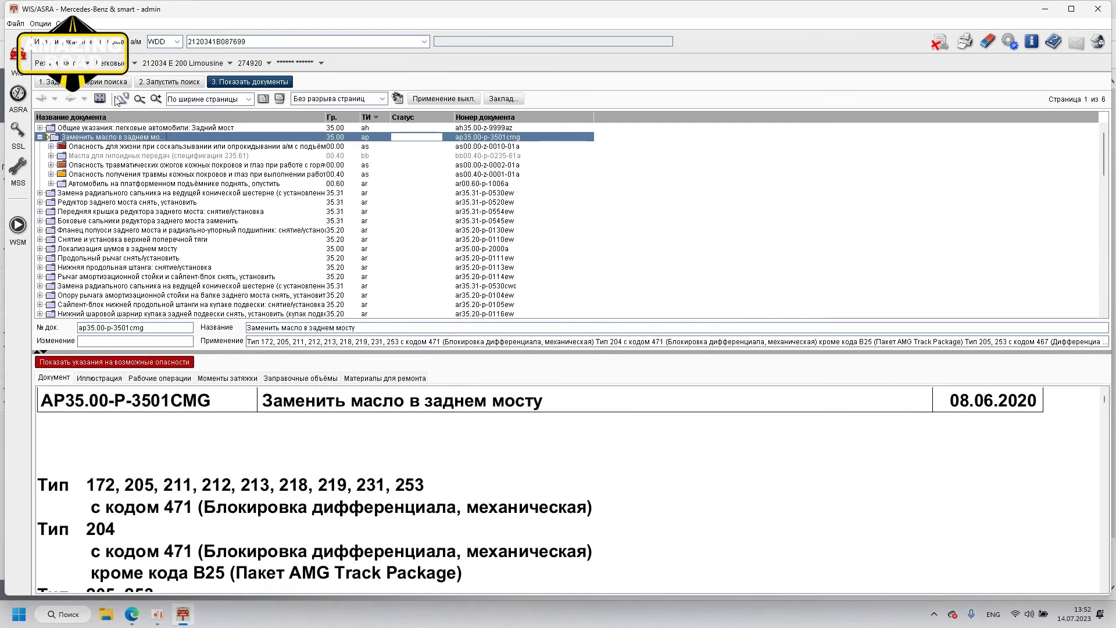
click(122, 98)
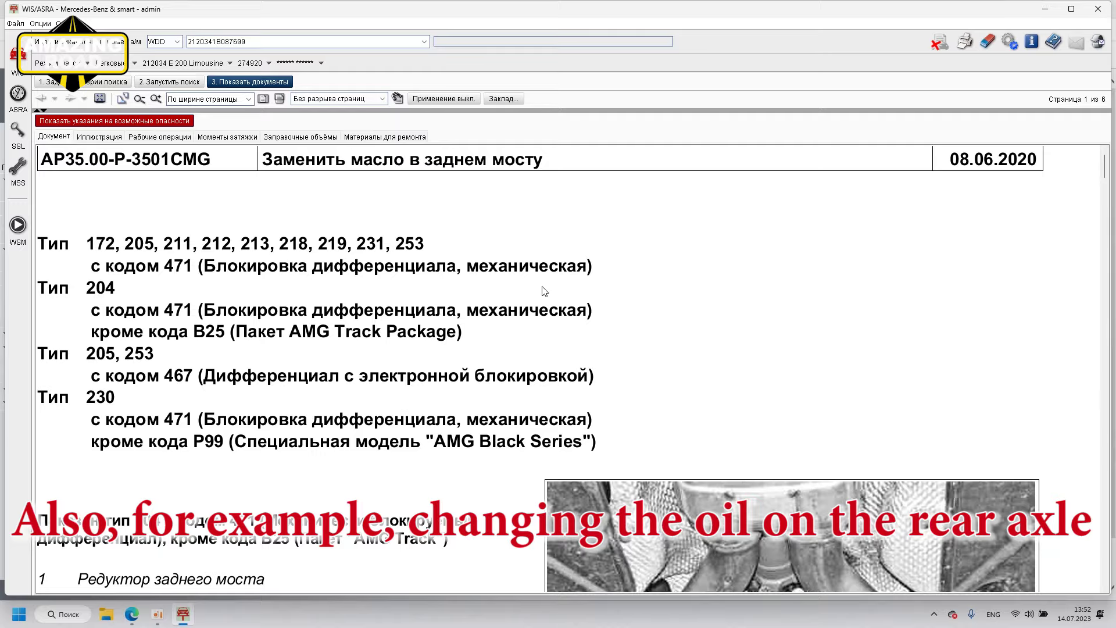
scroll(547, 291, down, 5)
scroll(821, 311, down, 10)
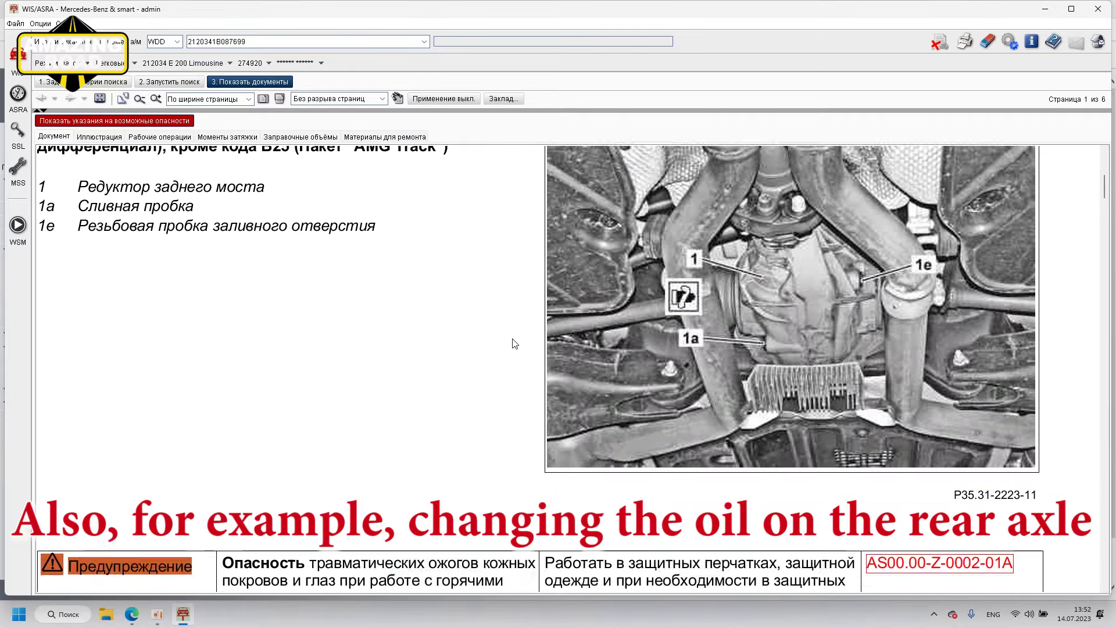
scroll(651, 333, down, 15)
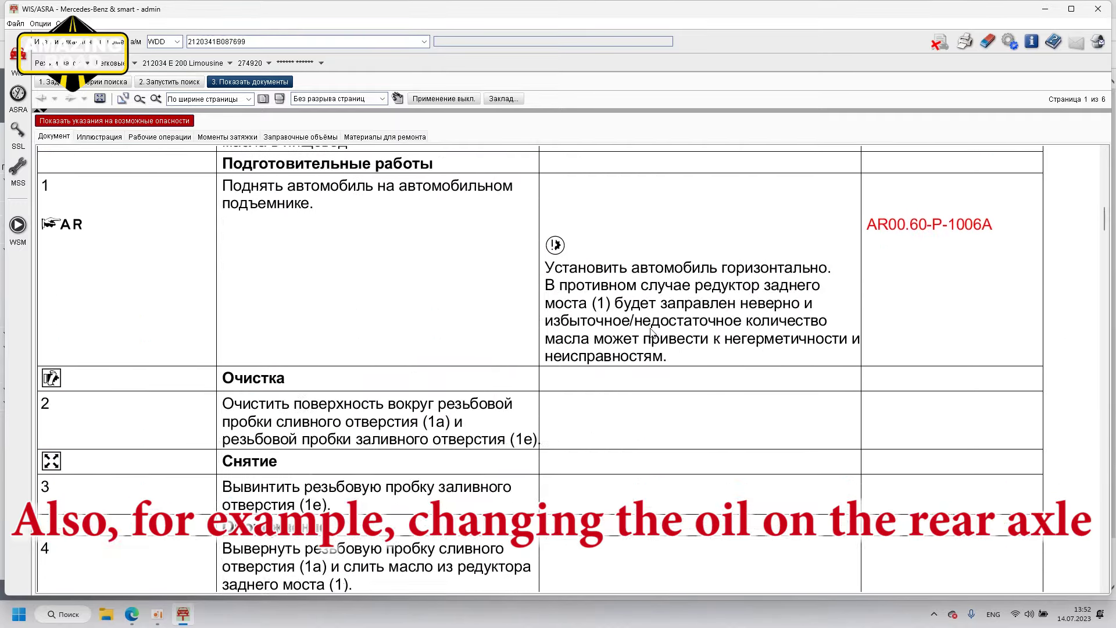
scroll(651, 335, down, 10)
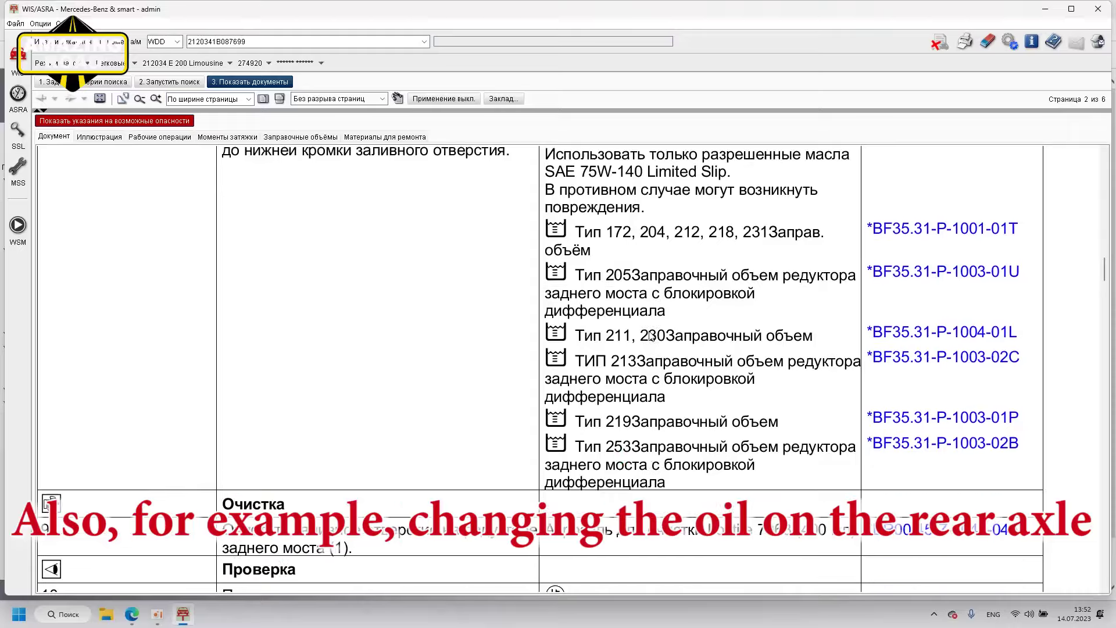
scroll(650, 336, down, 10)
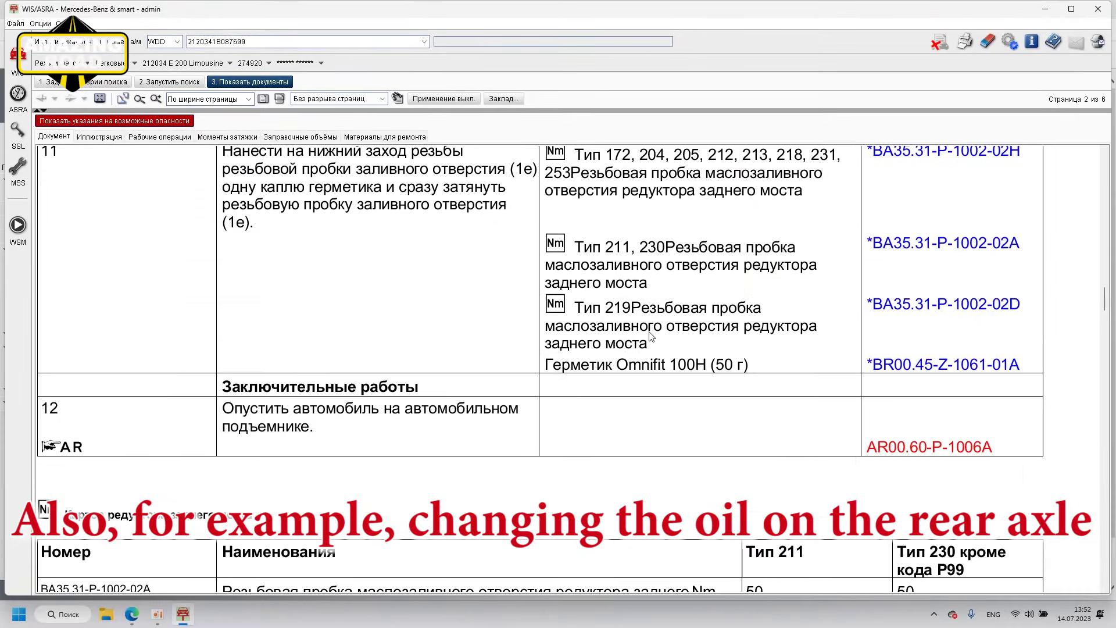
scroll(651, 337, down, 8)
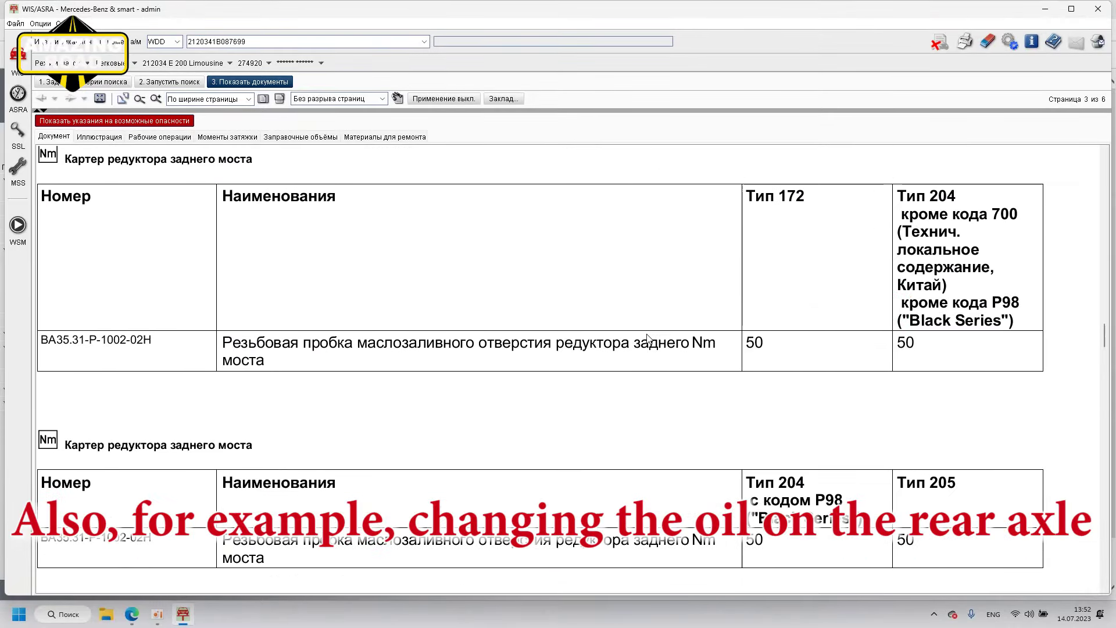
click(104, 86)
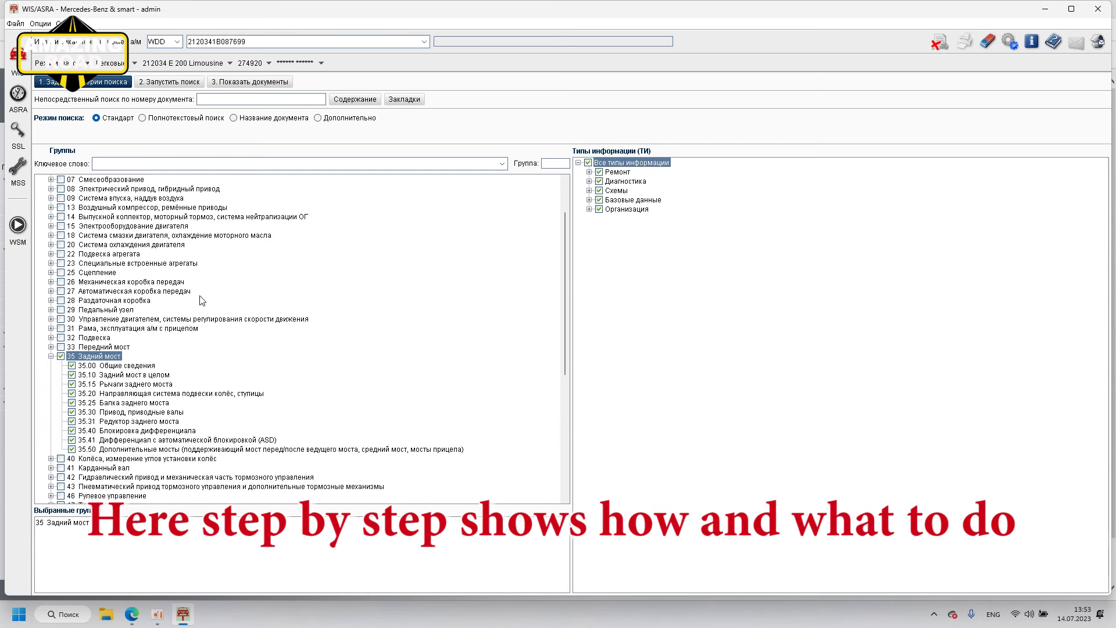
Step: Swap the search from group 35 rear axle to group 91 seats and restraint systems, and run it
click(61, 356)
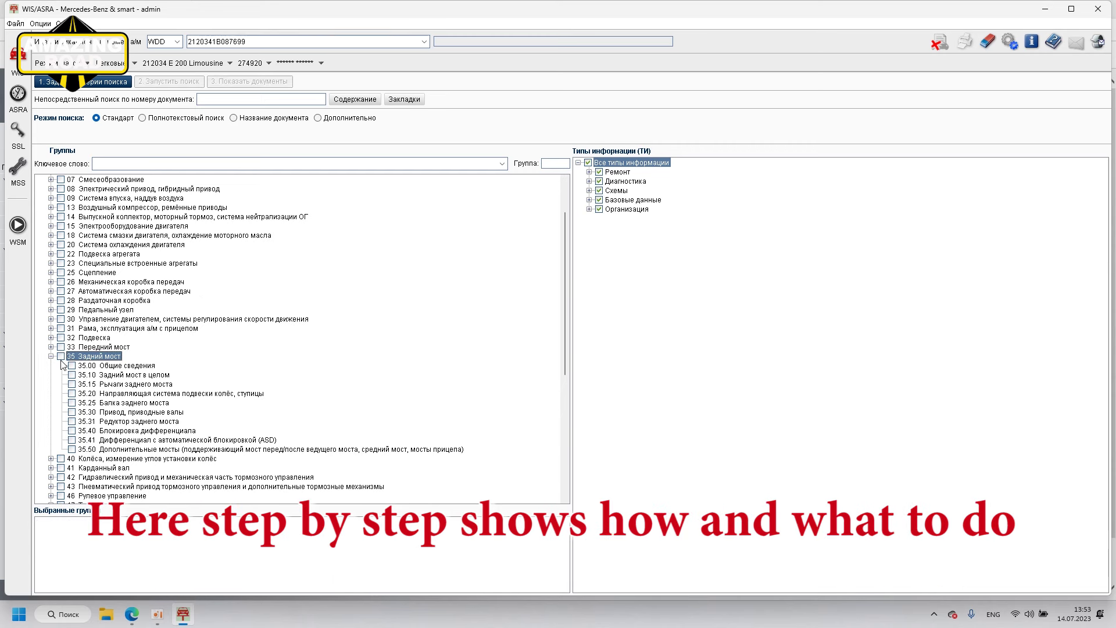
click(51, 355)
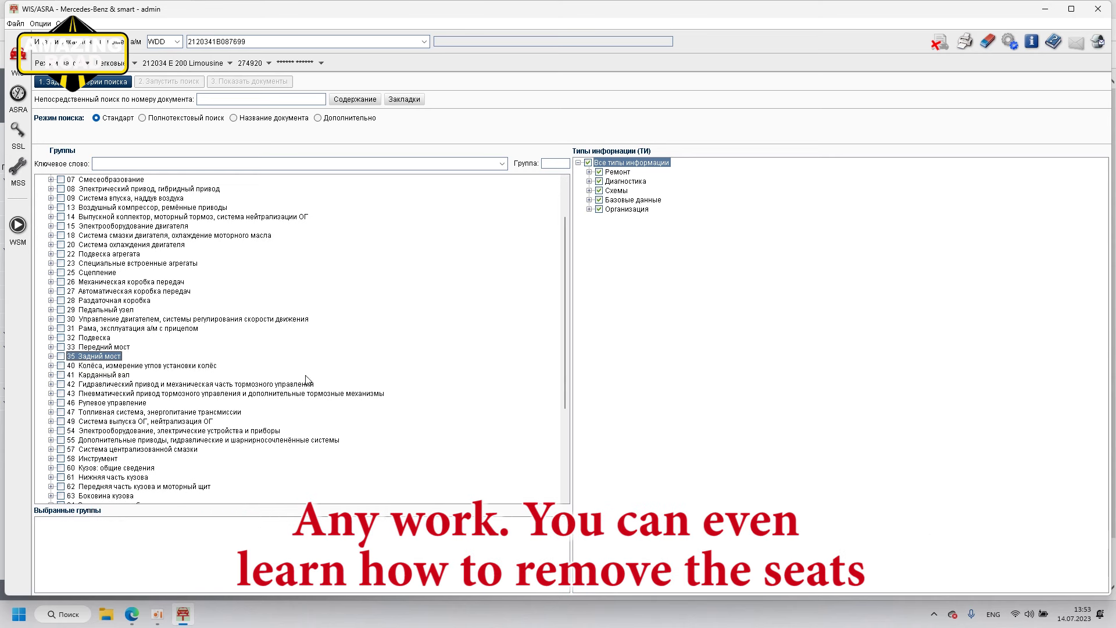
scroll(138, 472, down, 5)
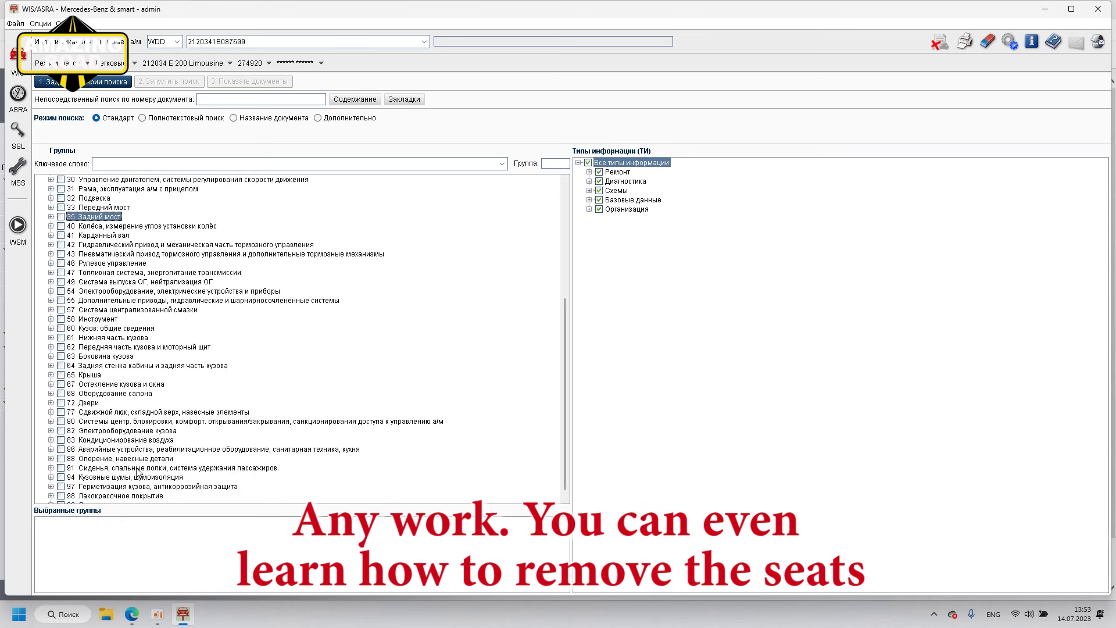
click(61, 467)
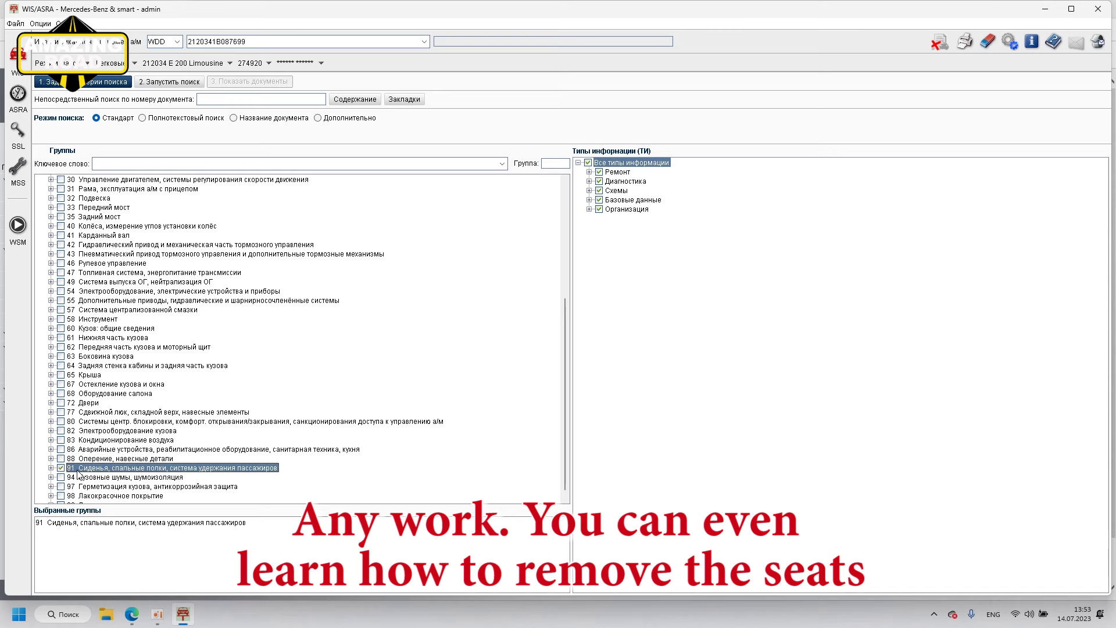
click(50, 468)
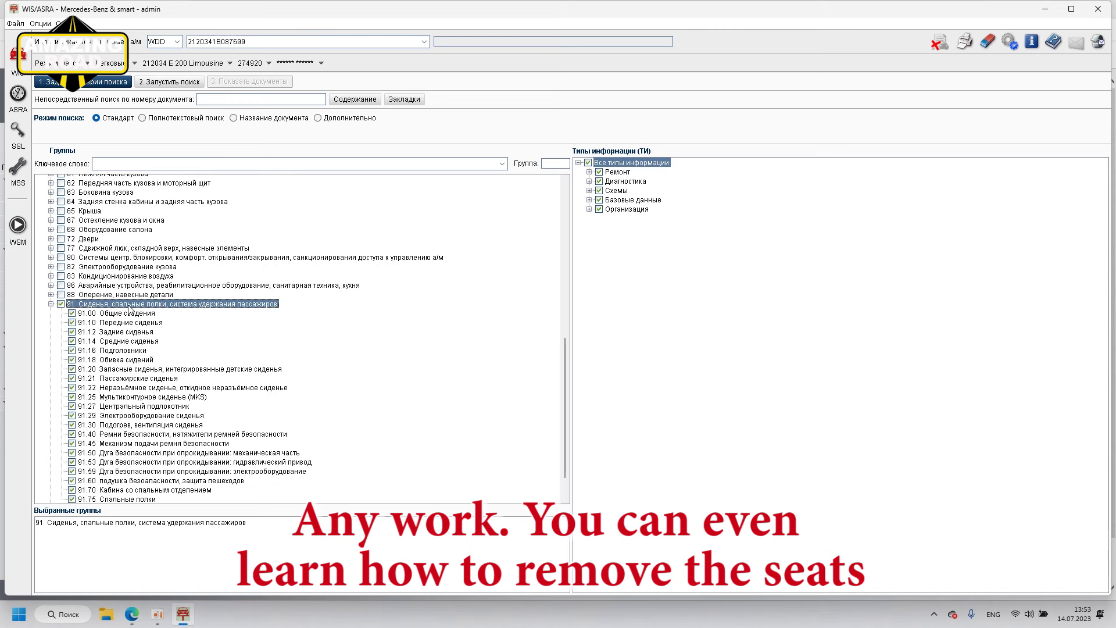
scroll(129, 310, up, 3)
click(160, 84)
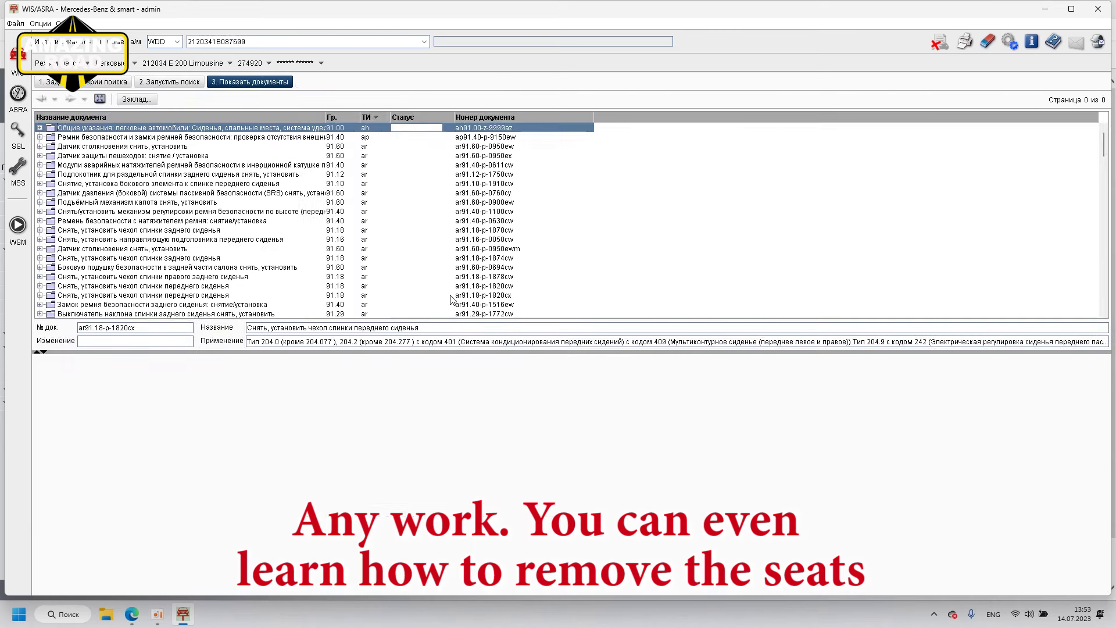
Step: Open the front seat cushion cover removal document in a maximised pane and read through it
scroll(174, 264, down, 6)
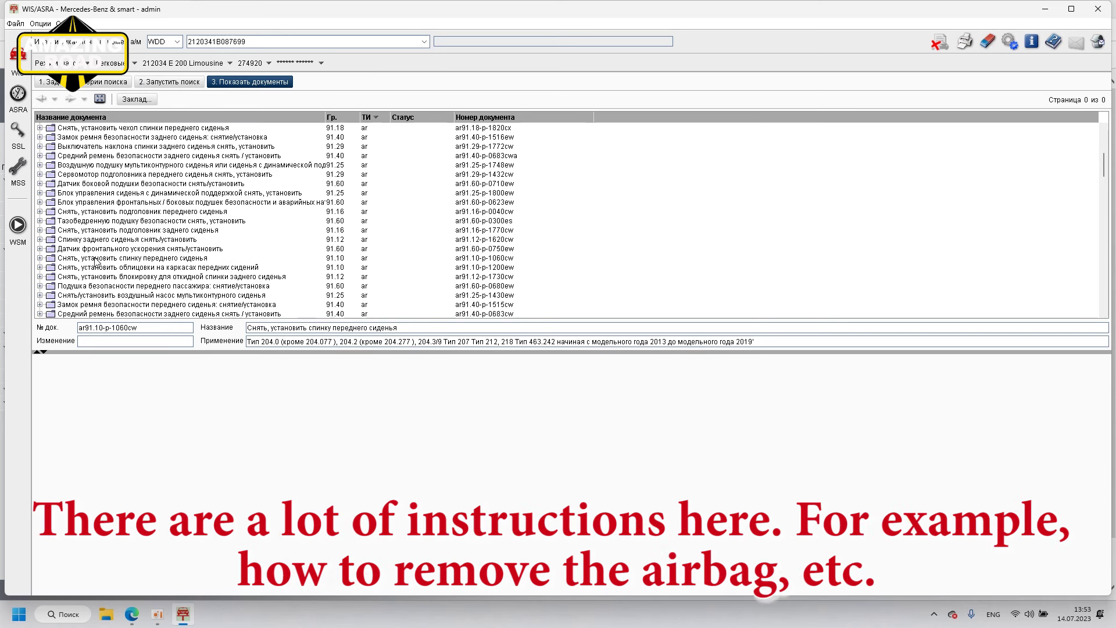
scroll(100, 267, up, 6)
scroll(102, 271, down, 9)
scroll(113, 295, up, 4)
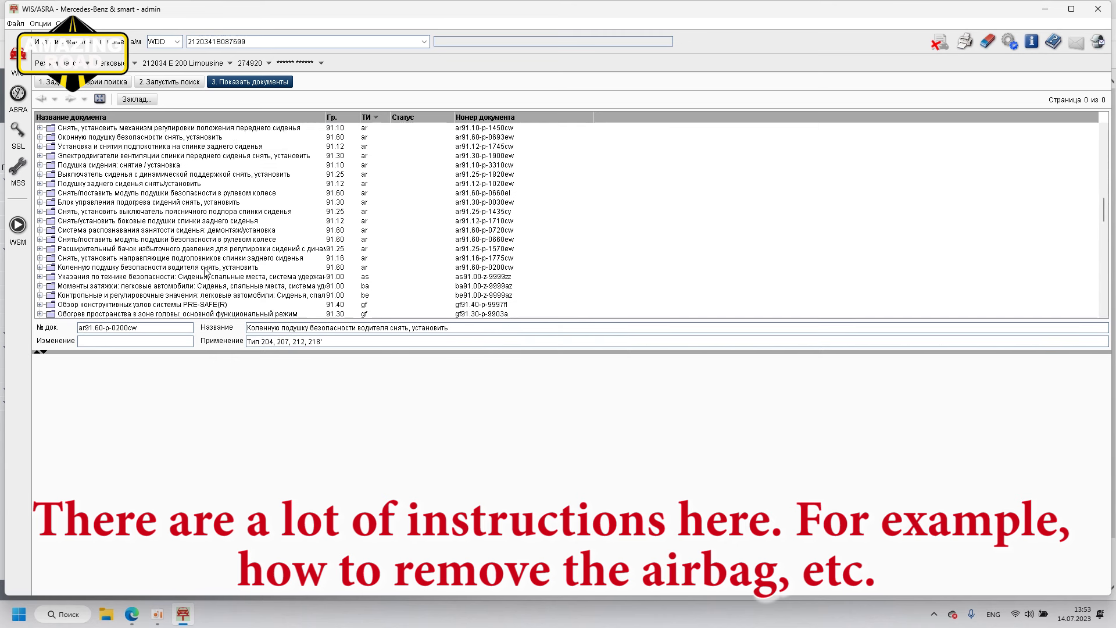
scroll(141, 273, up, 4)
scroll(141, 273, up, 4)
double_click(146, 220)
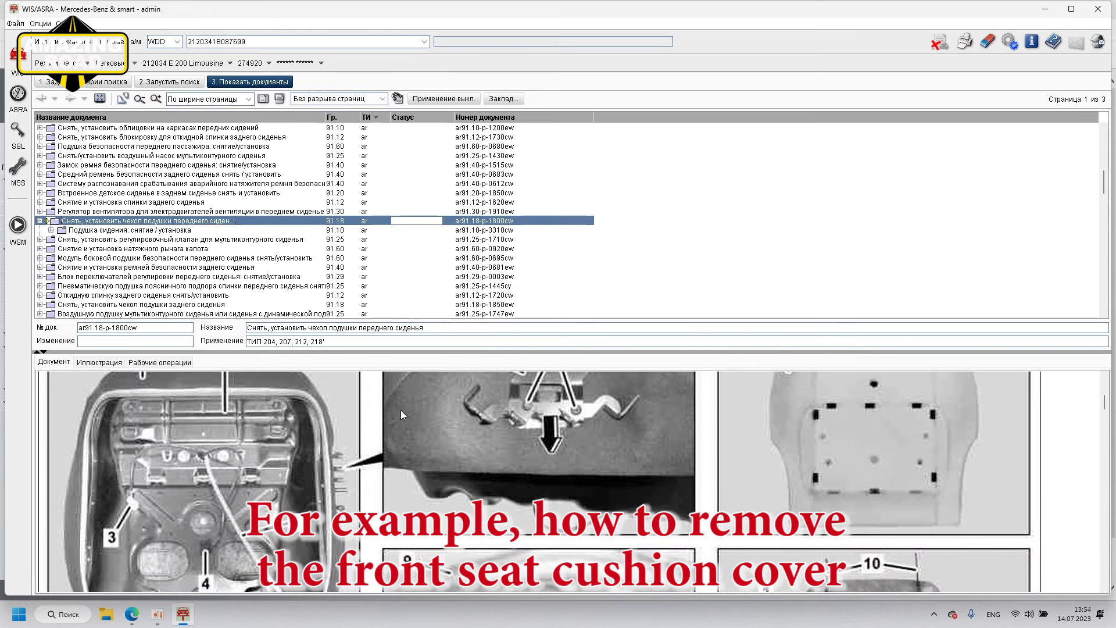
double_click(400, 409)
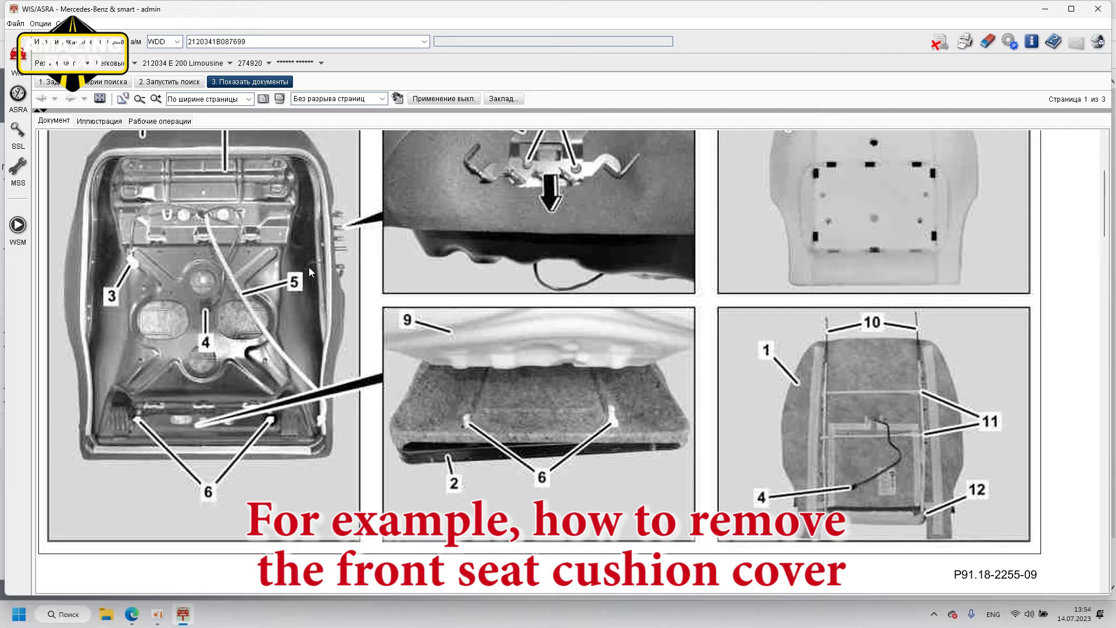
scroll(308, 267, down, 13)
scroll(924, 288, down, 5)
scroll(936, 273, up, 5)
scroll(872, 279, down, 10)
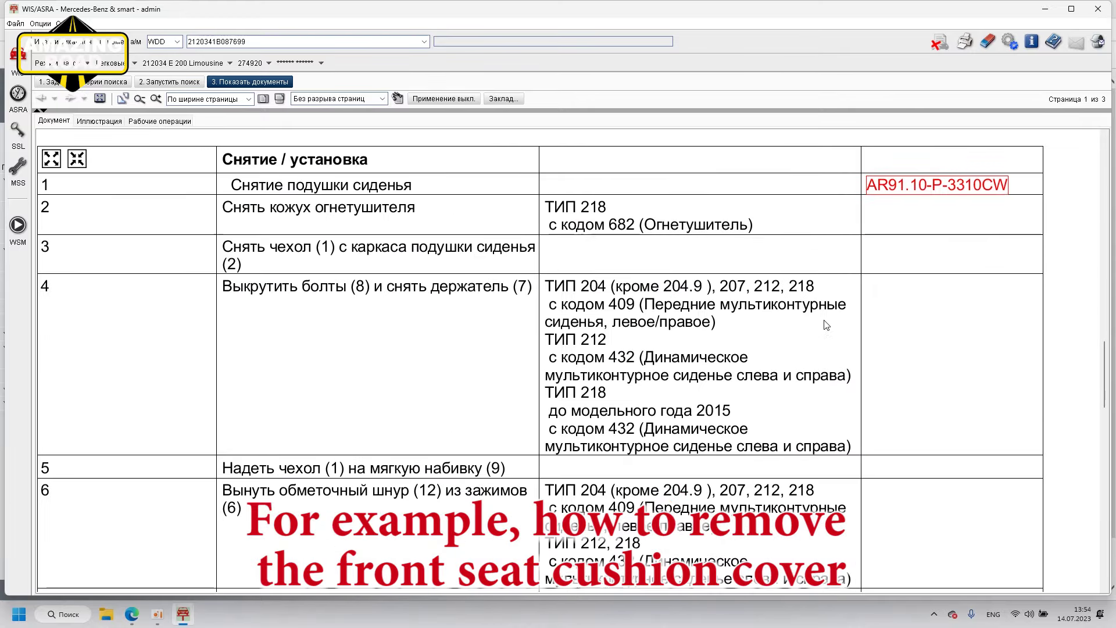
scroll(813, 328, down, 10)
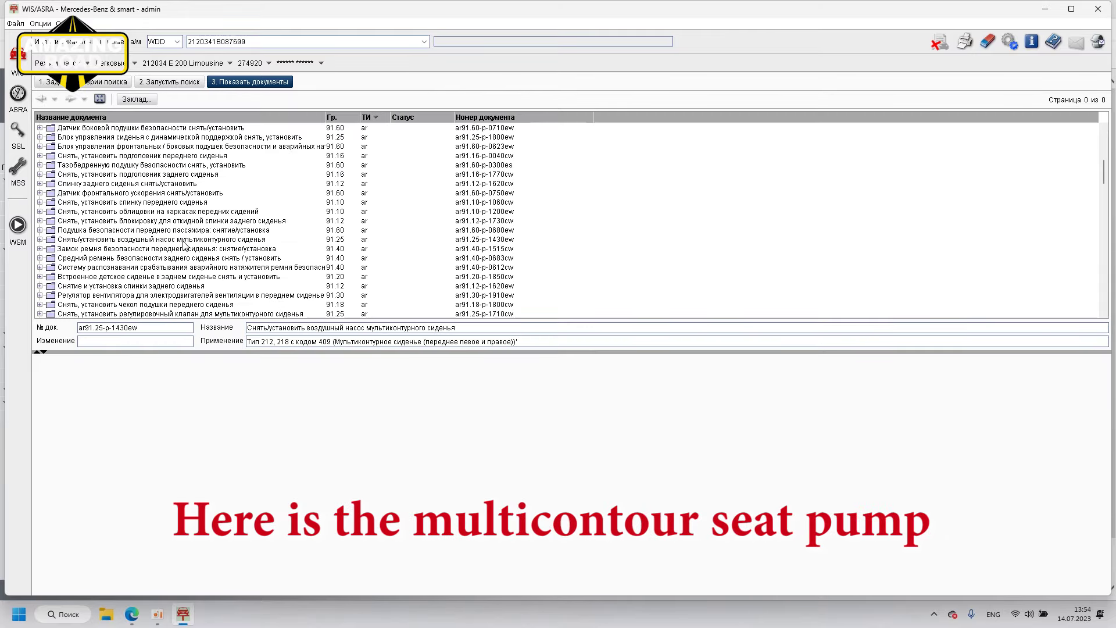
Step: Read the multicontour seat air pump document maximised, then return to the search criteria tab
click(196, 241)
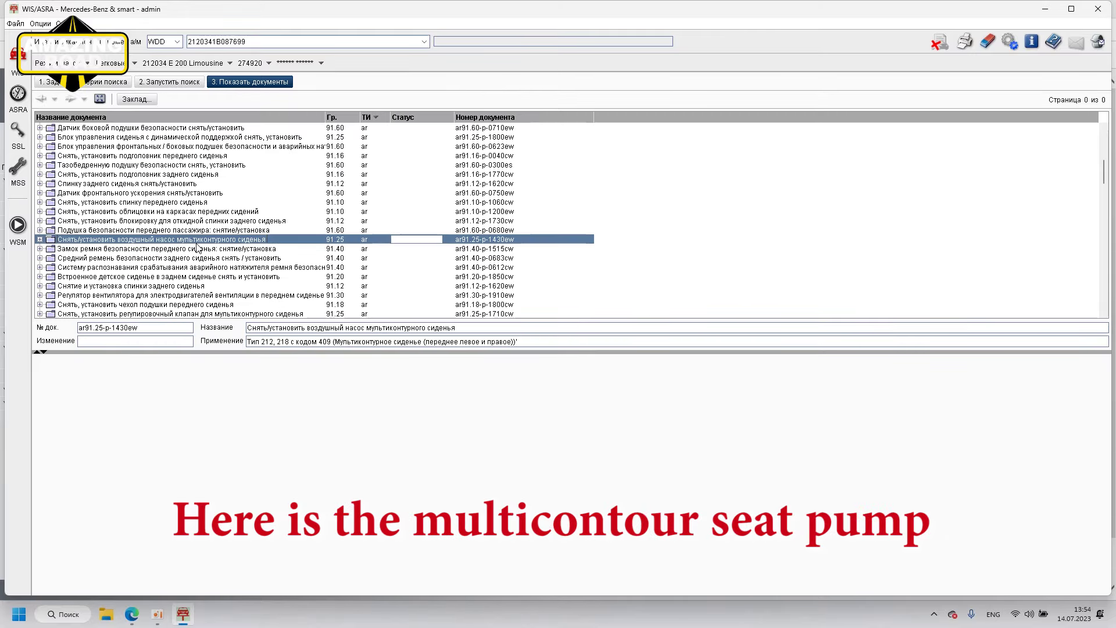
double_click(205, 240)
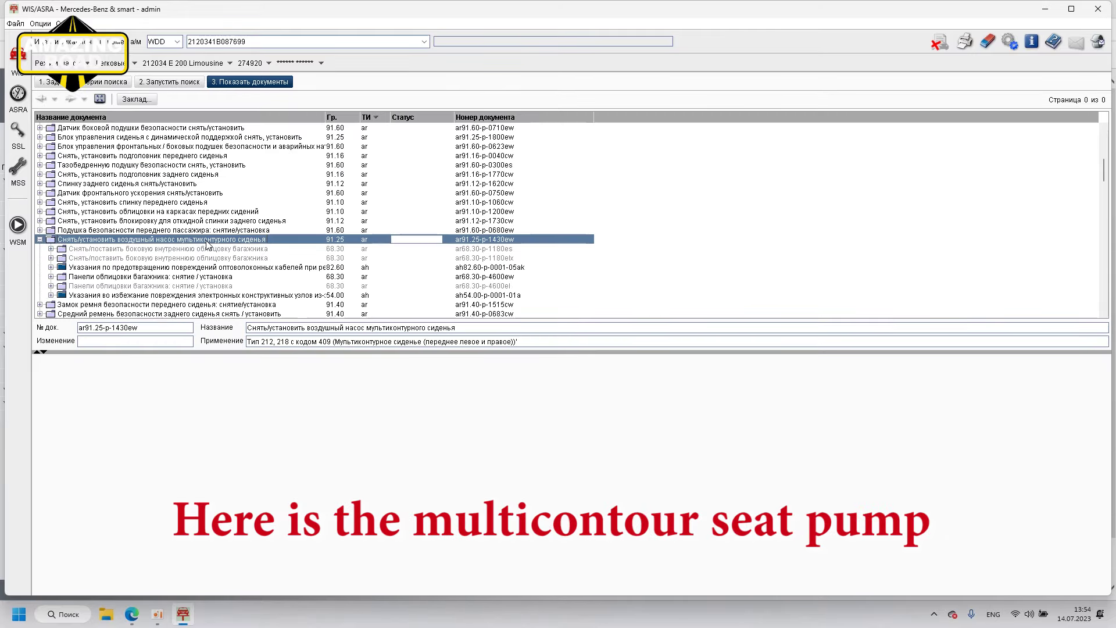
click(100, 98)
scroll(403, 322, down, 1)
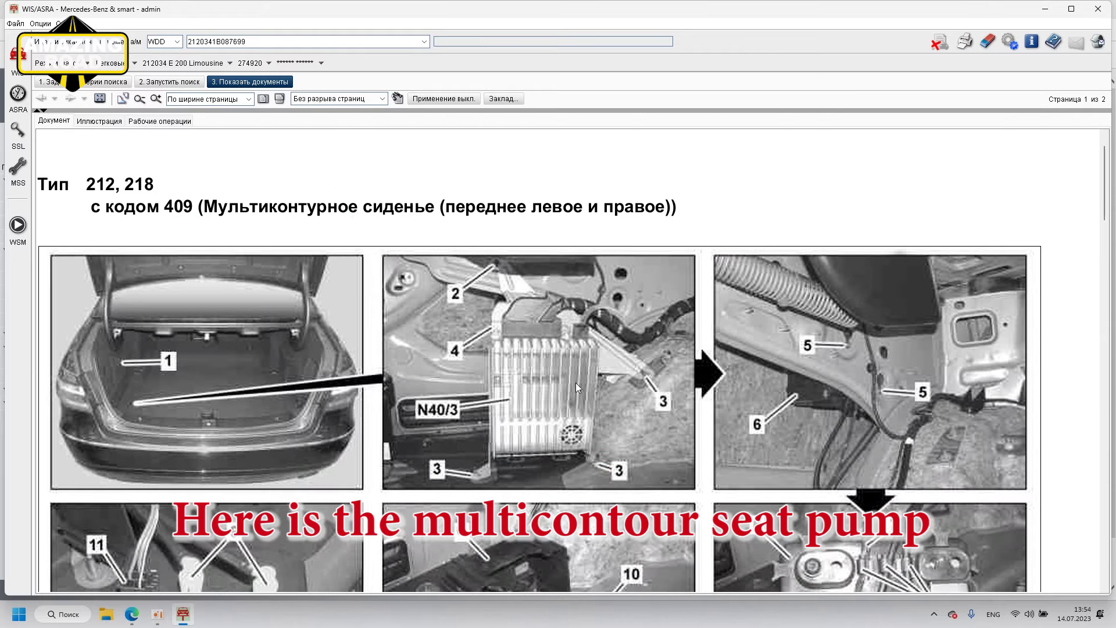
scroll(418, 365, down, 2)
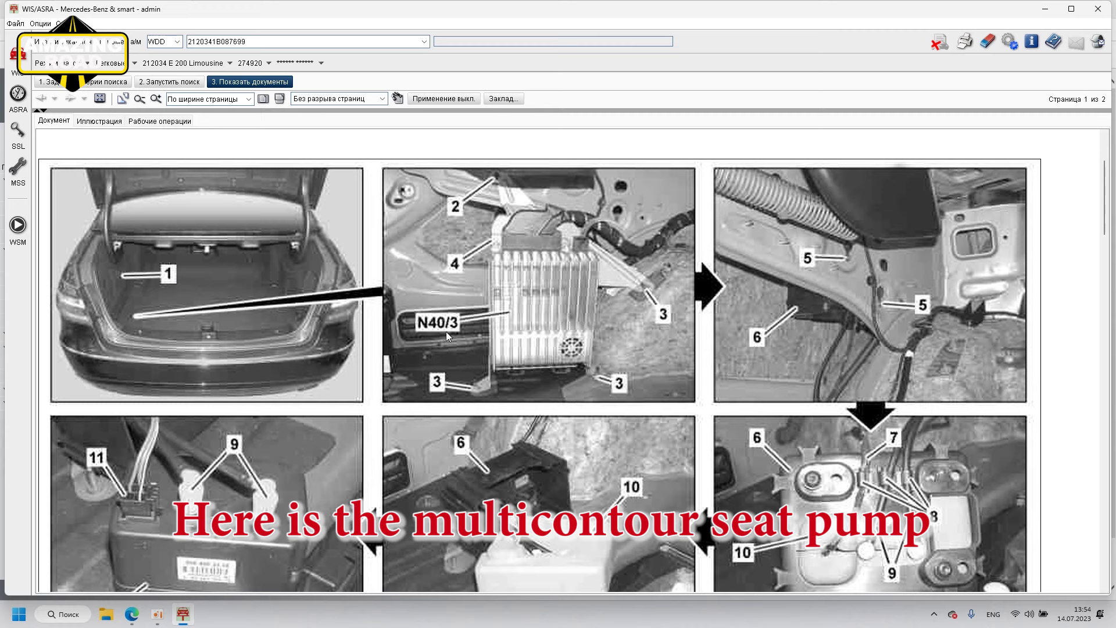
scroll(563, 300, down, 4)
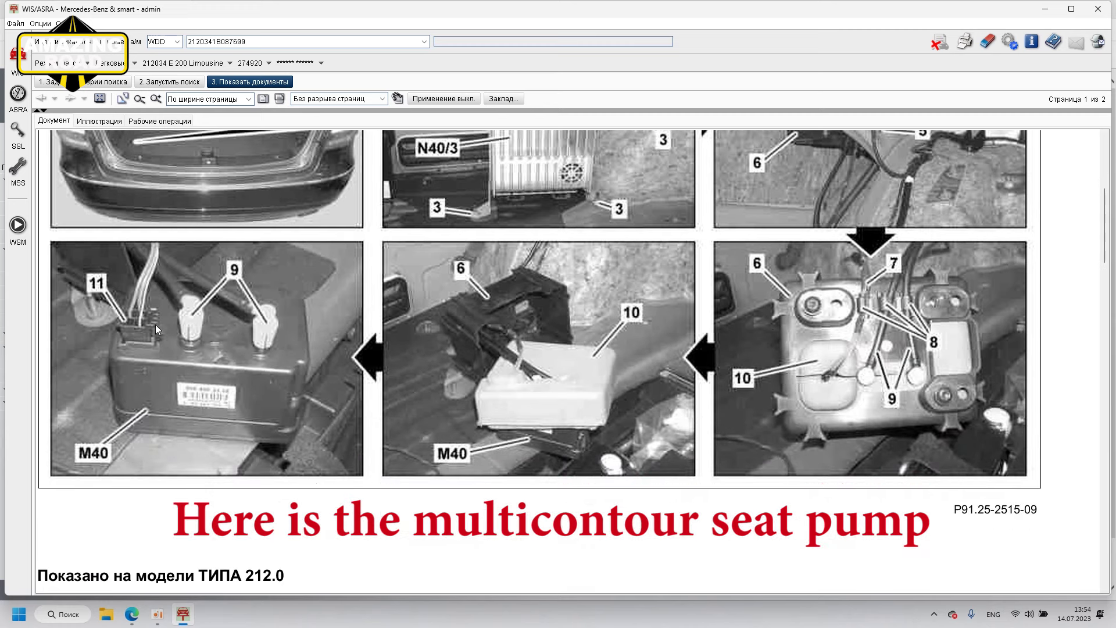
scroll(567, 363, down, 20)
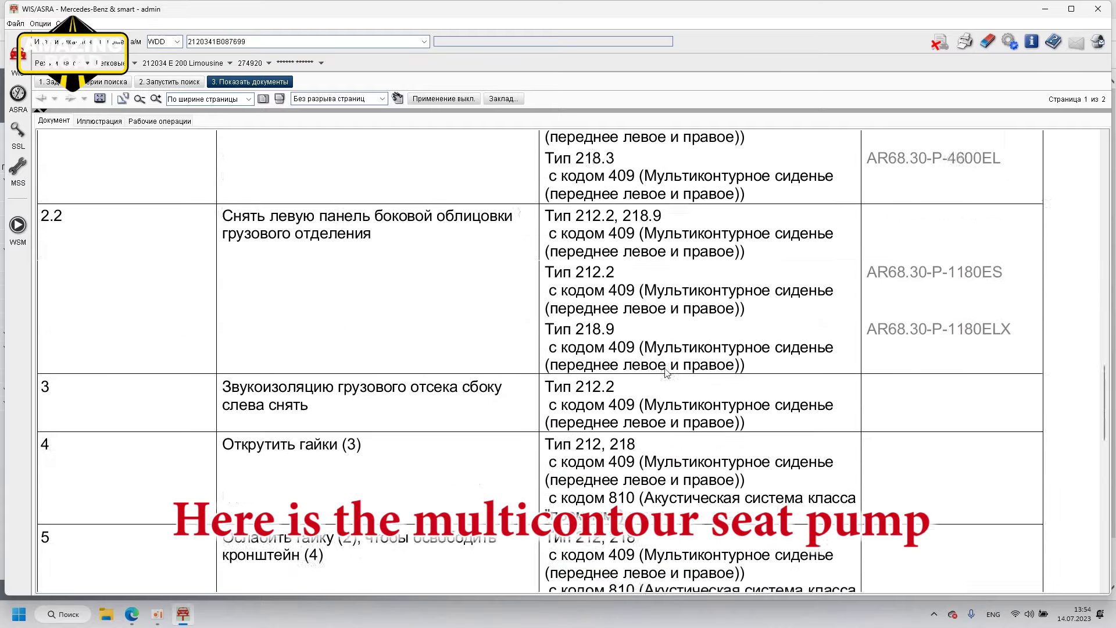
scroll(674, 379, down, 6)
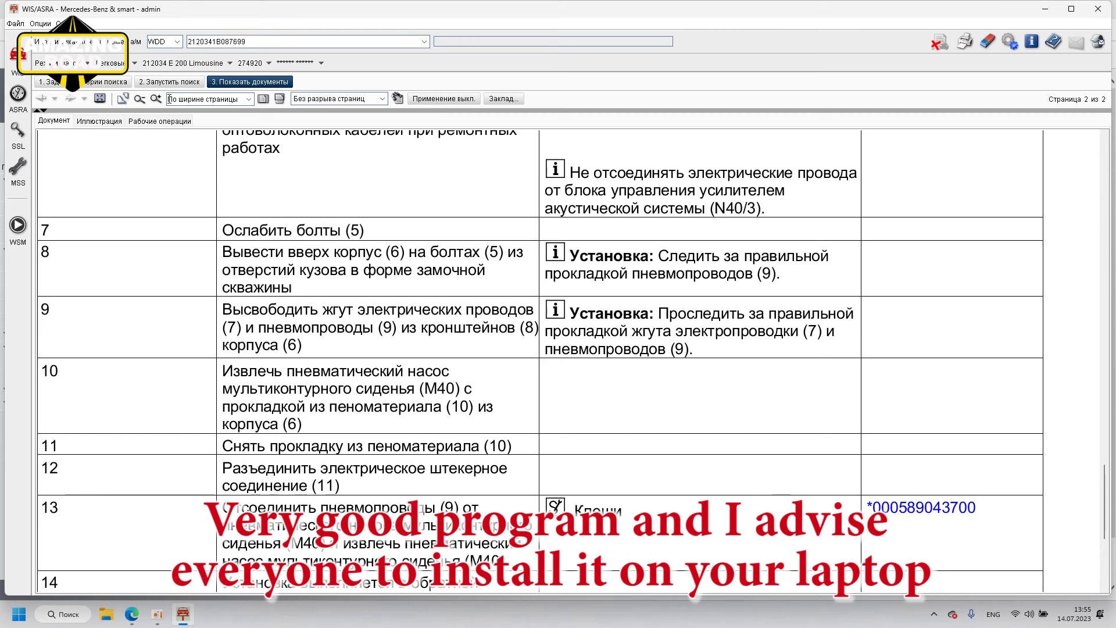
click(173, 83)
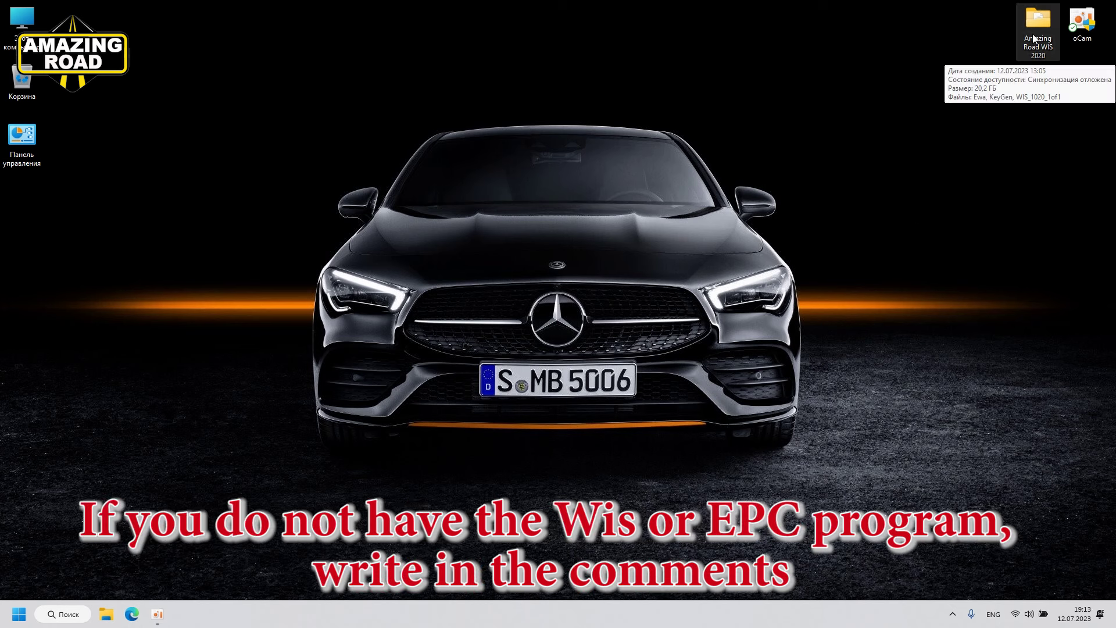
Step: Open the Amazing Road WIS 2020 folder on the desktop
click(1043, 45)
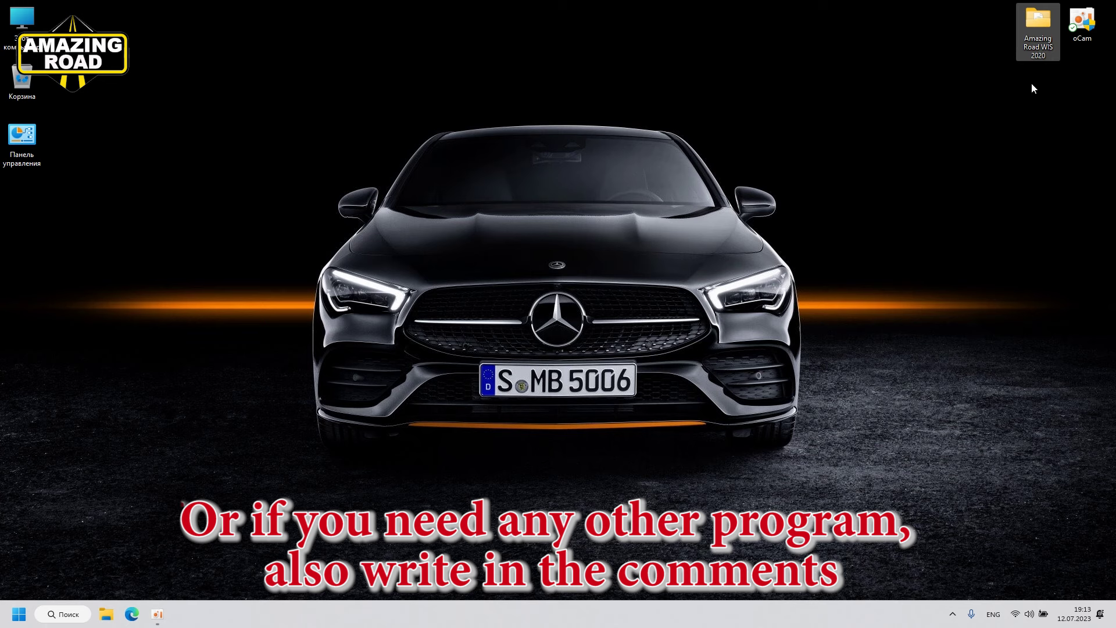
double_click(1041, 30)
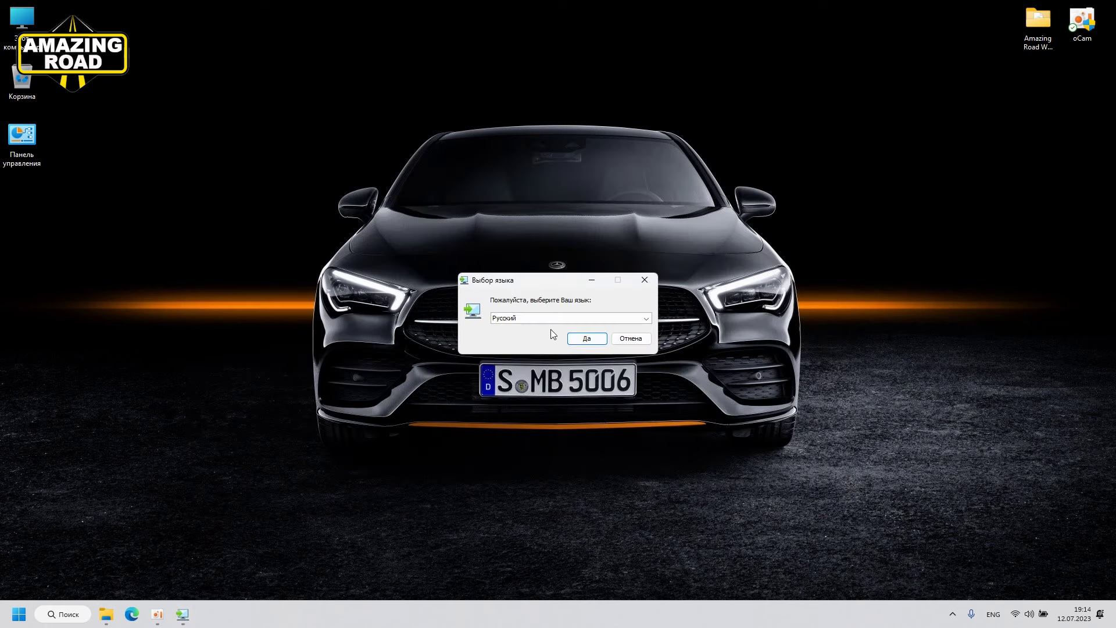
Step: Choose Русский as the EWA installer language
click(646, 324)
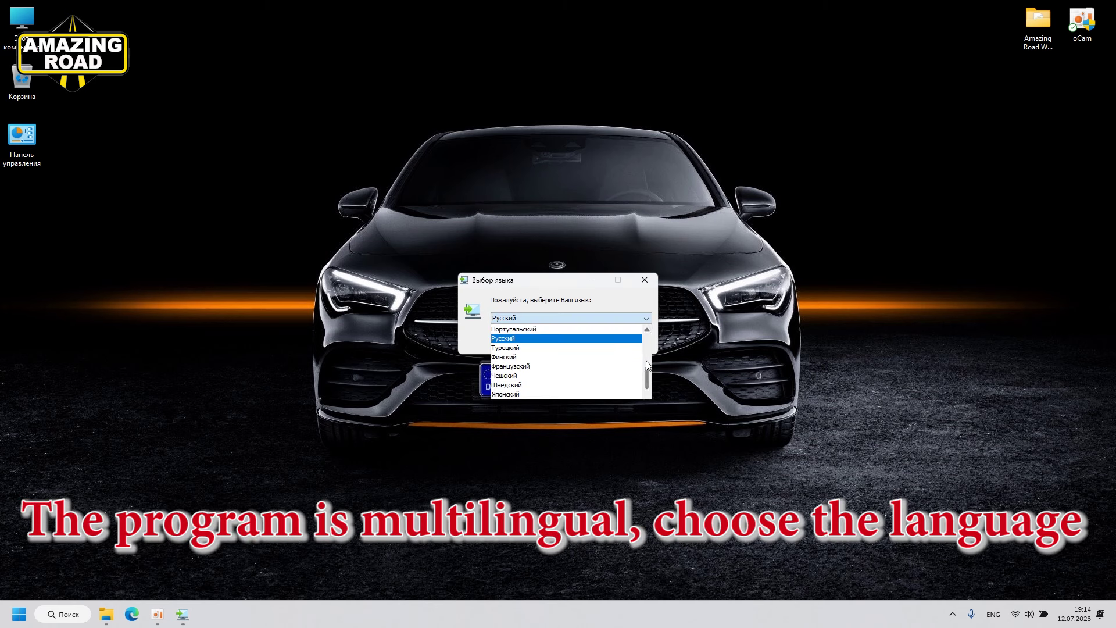
mouse_move(649, 377)
mouse_down()
mouse_move(649, 348)
mouse_move(645, 371)
mouse_up()
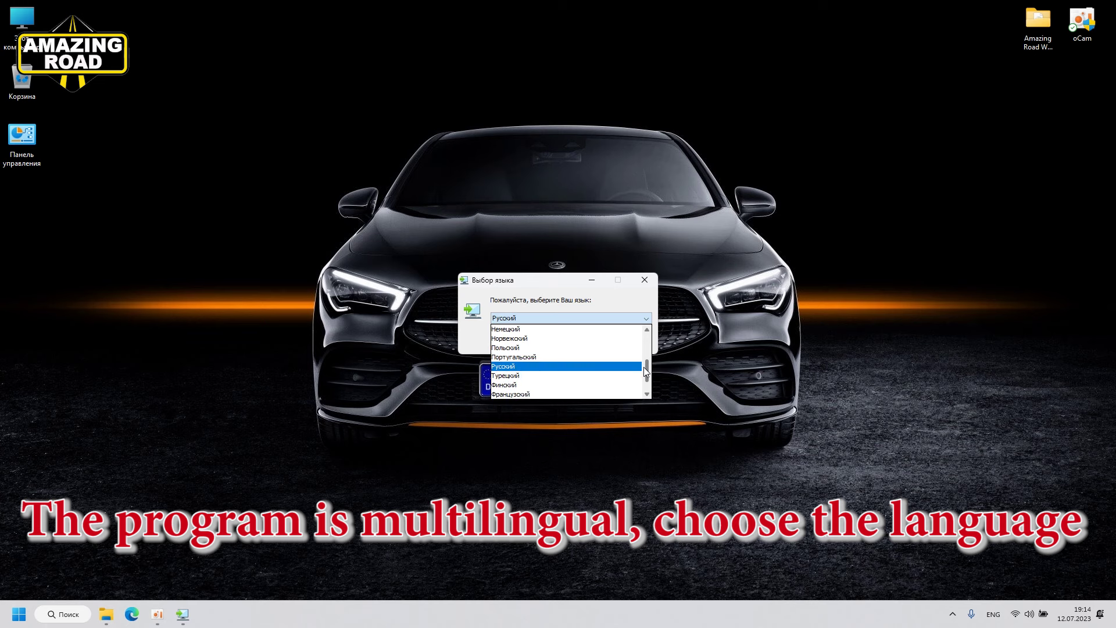
click(521, 367)
click(595, 340)
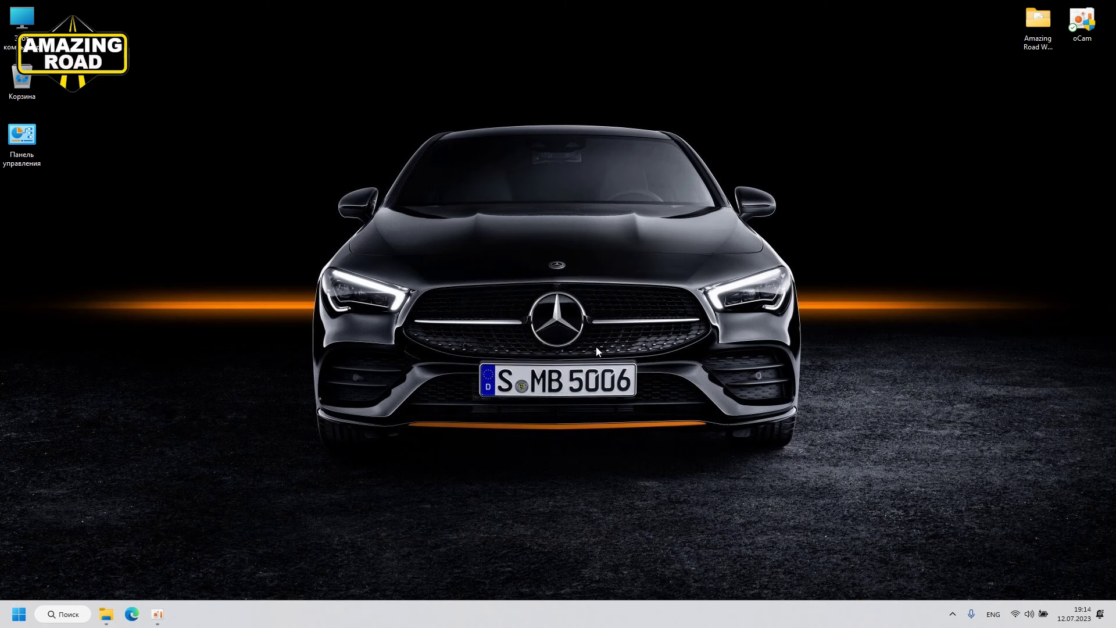
Step: Install EWA 1.32 into C:\Program Files (x86)\EWA with default settings, launching EWA Admin Tool at the end
click(636, 451)
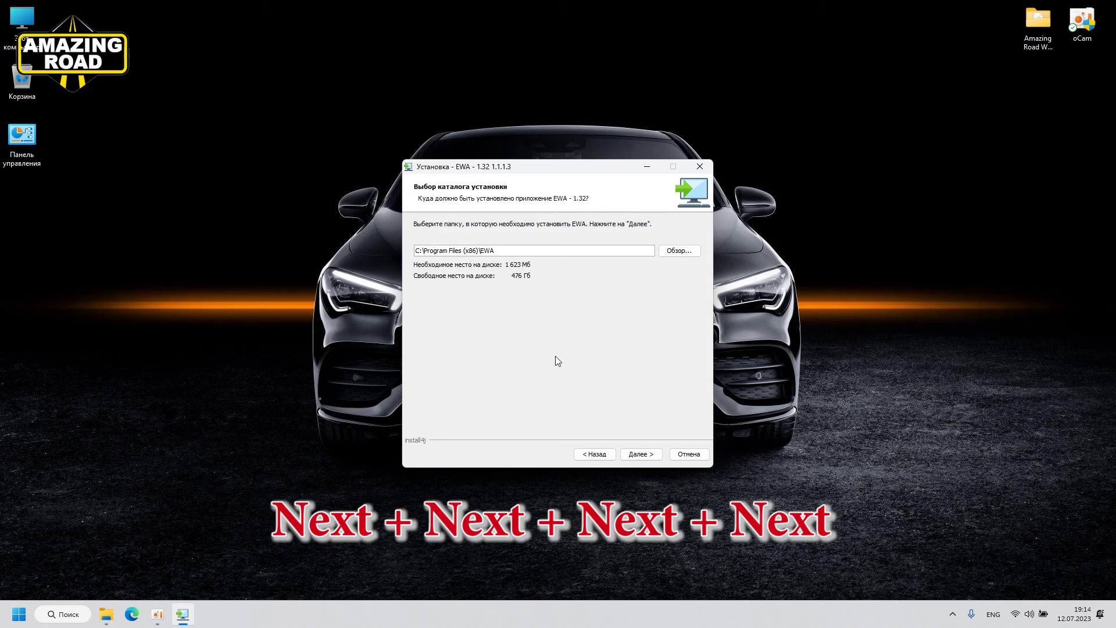
click(639, 454)
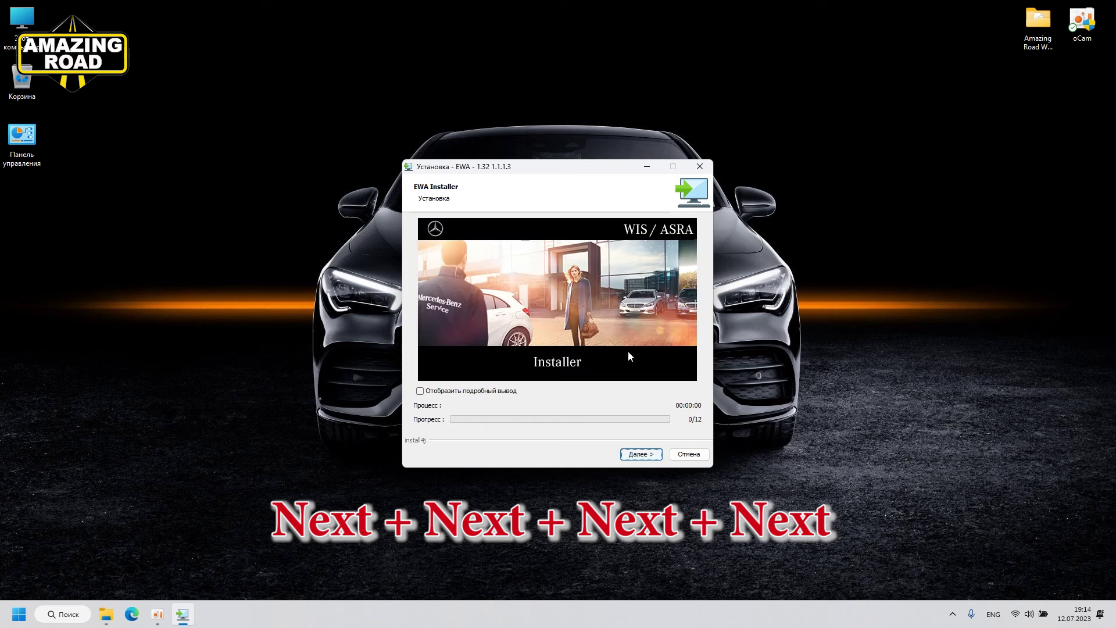
click(639, 454)
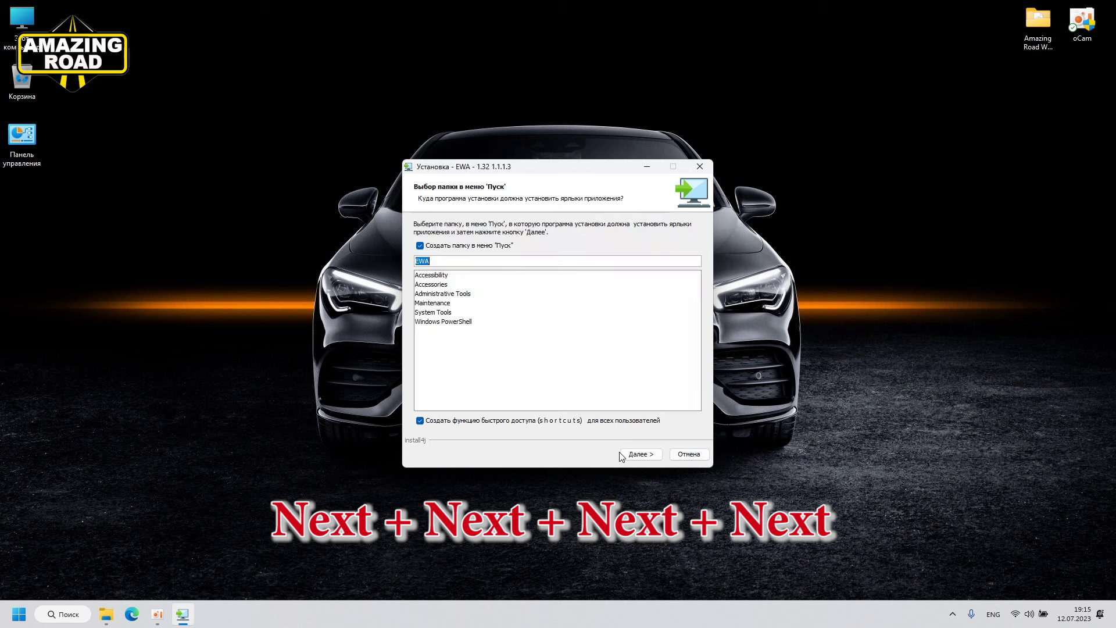
click(643, 454)
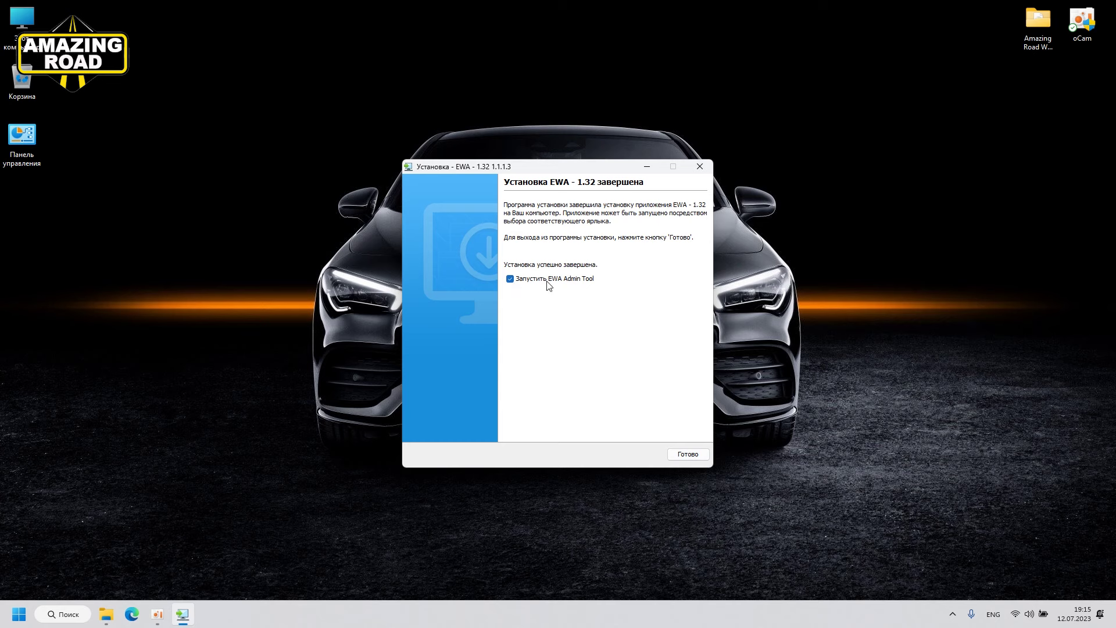
click(681, 455)
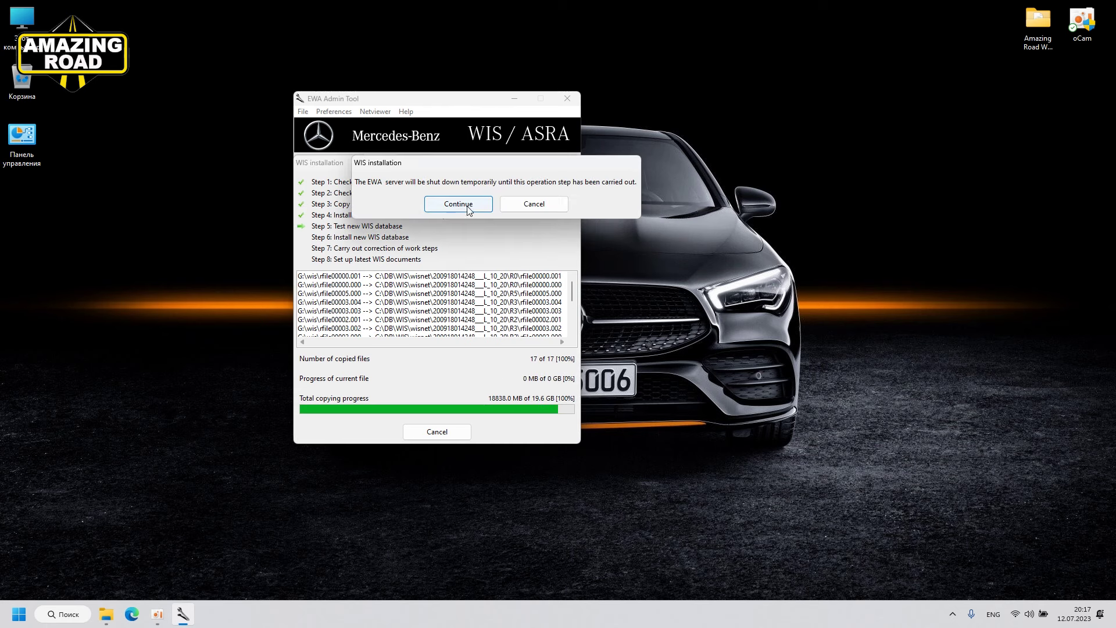
Step: Let the server stop for the WIS database install, acknowledge its success, and exit EWA Admin Tool
click(467, 207)
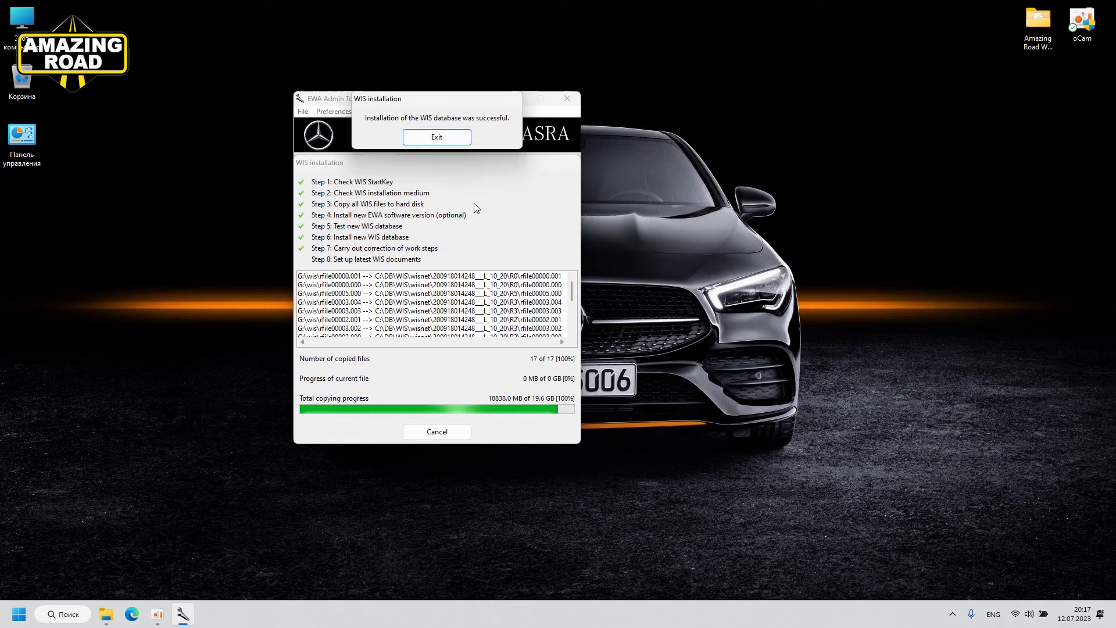
click(436, 137)
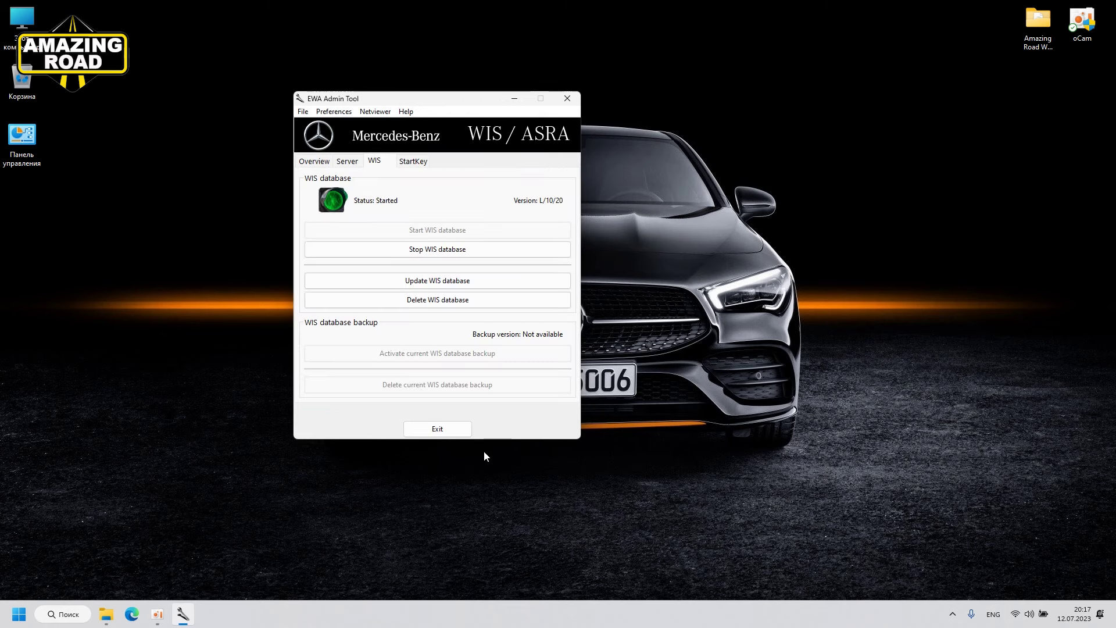
click(437, 428)
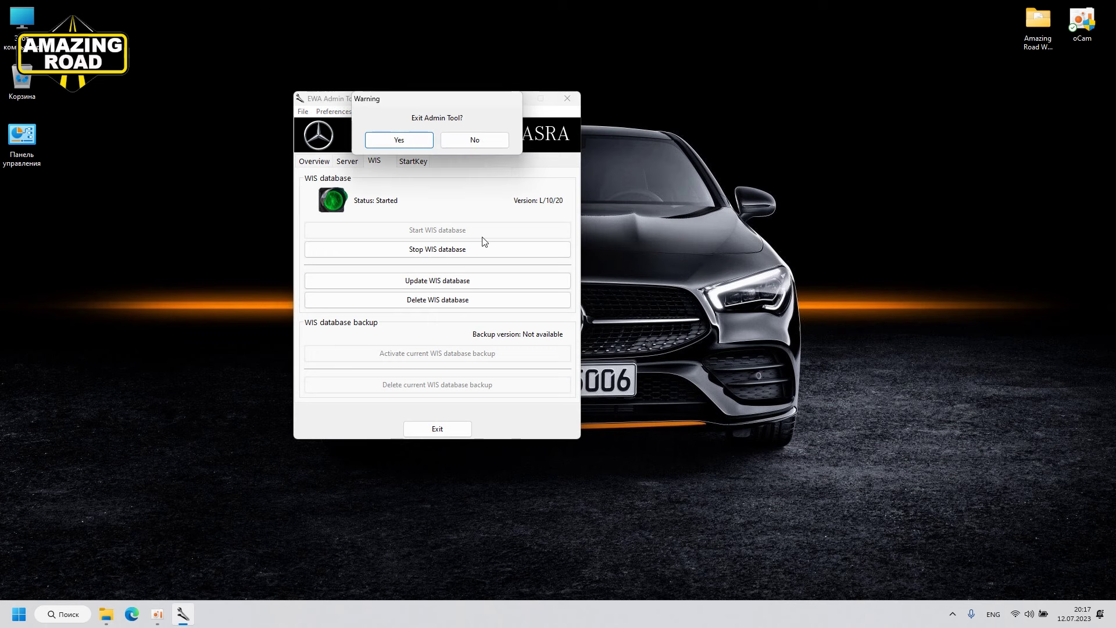
click(411, 145)
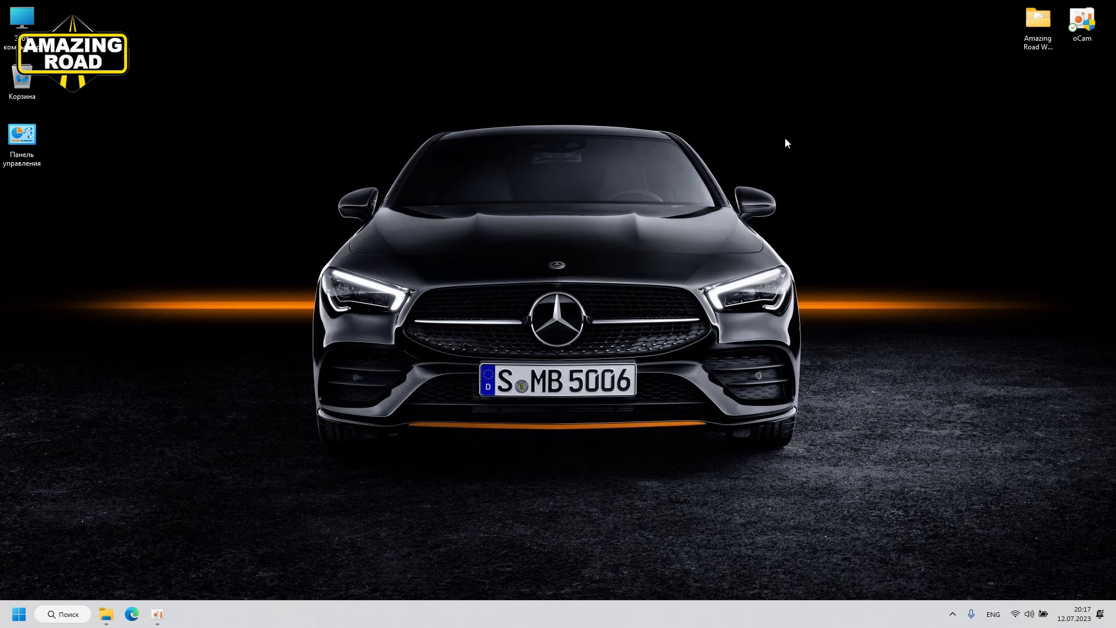
Step: Copy the first localhost:9000/EWA-net address from Ewa.txt, then close Notepad and hide Explorer
double_click(1037, 23)
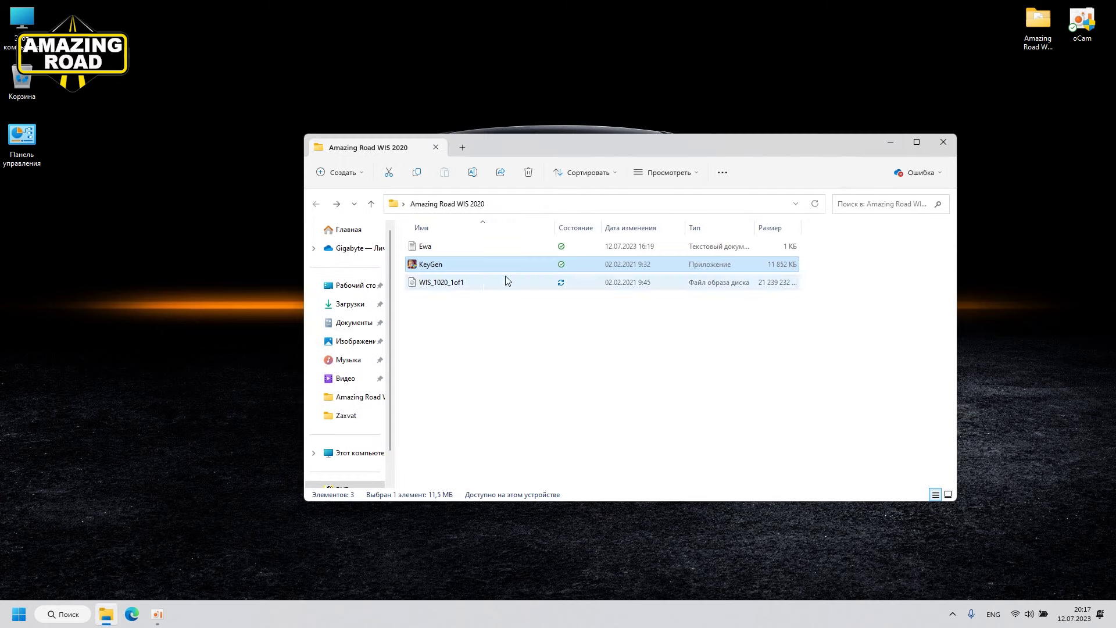
double_click(434, 247)
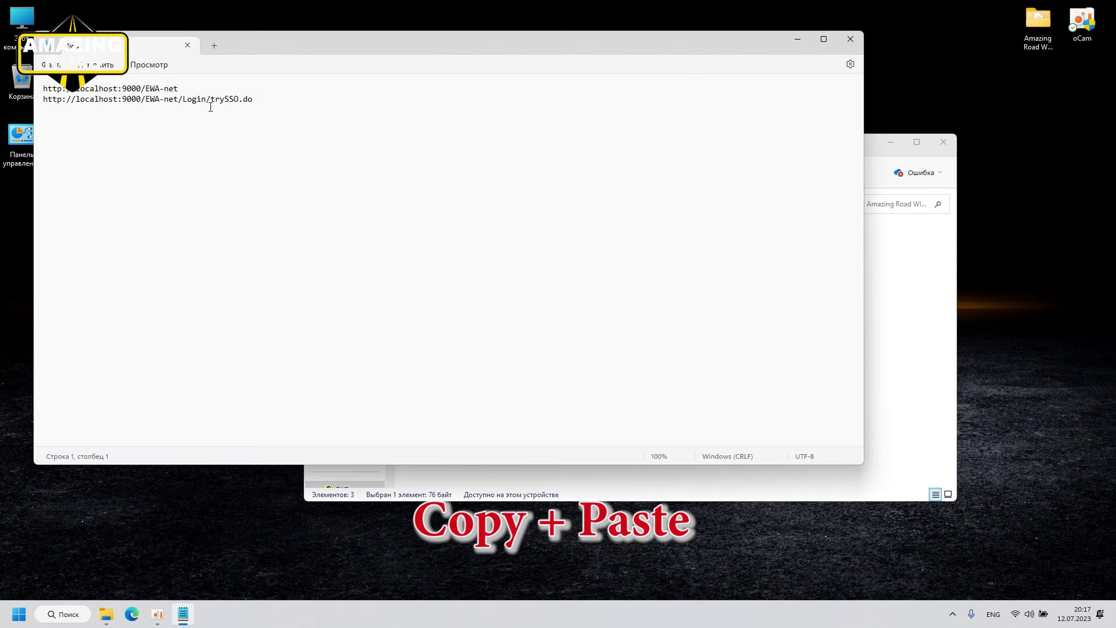
drag(182, 88, 44, 89)
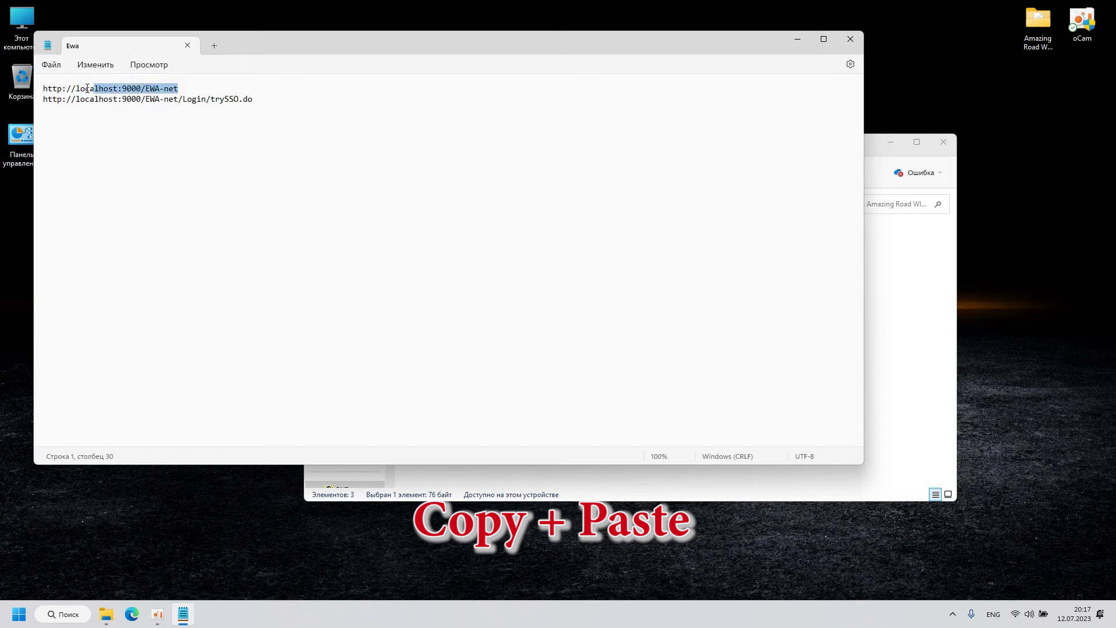
click(848, 38)
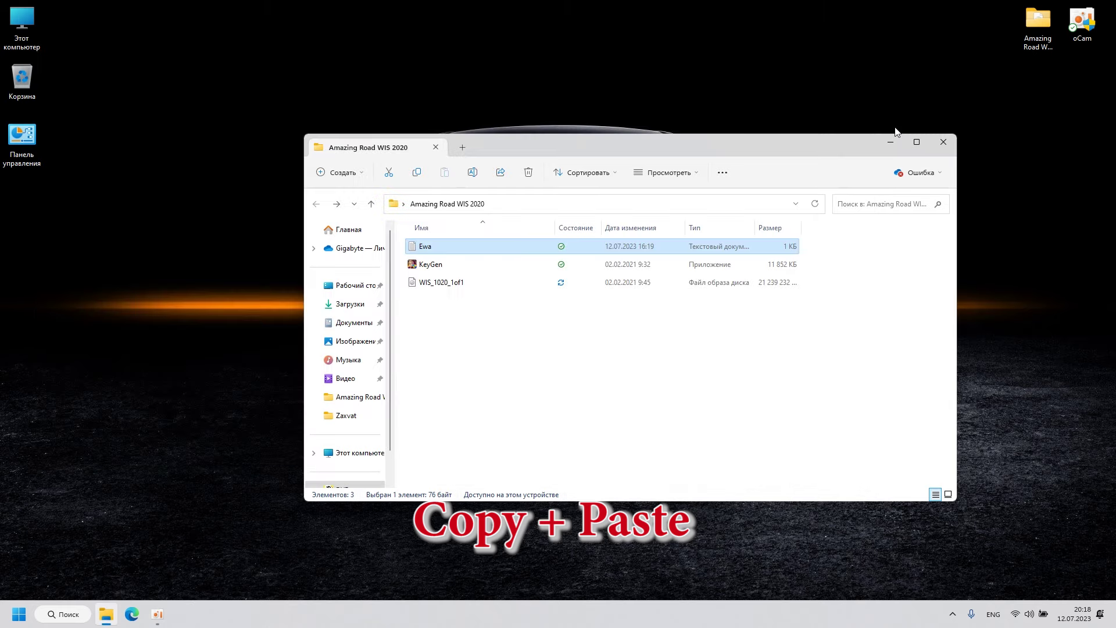
click(891, 142)
Step: Load the copied EWA-net address in Edge and dismiss the translation offer
click(133, 614)
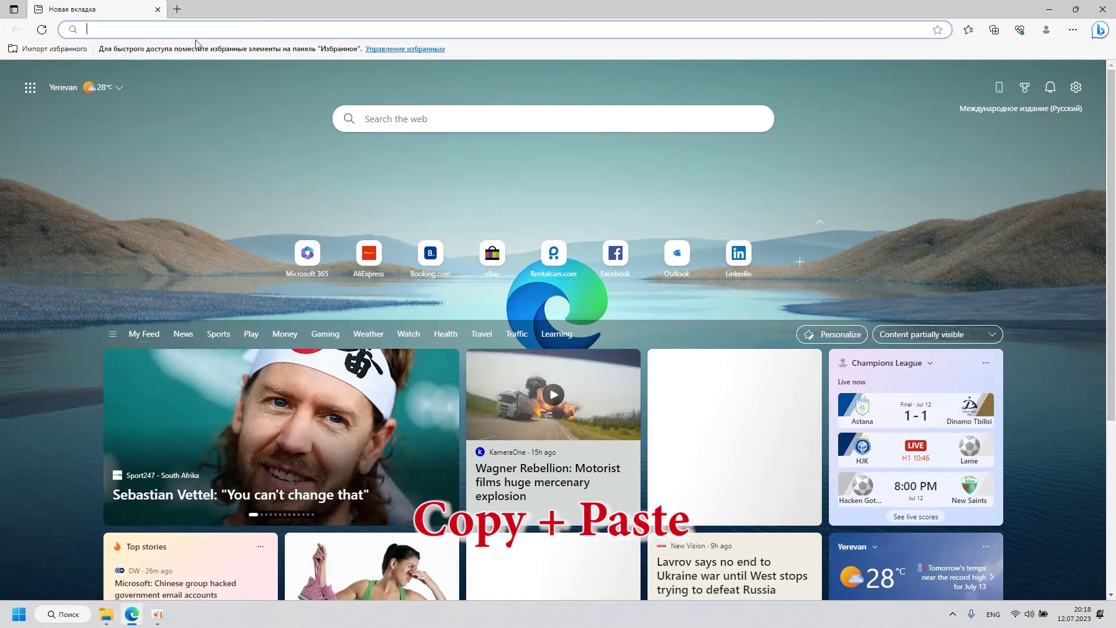
text(http://localhost:9000/EWA-net/Login/)
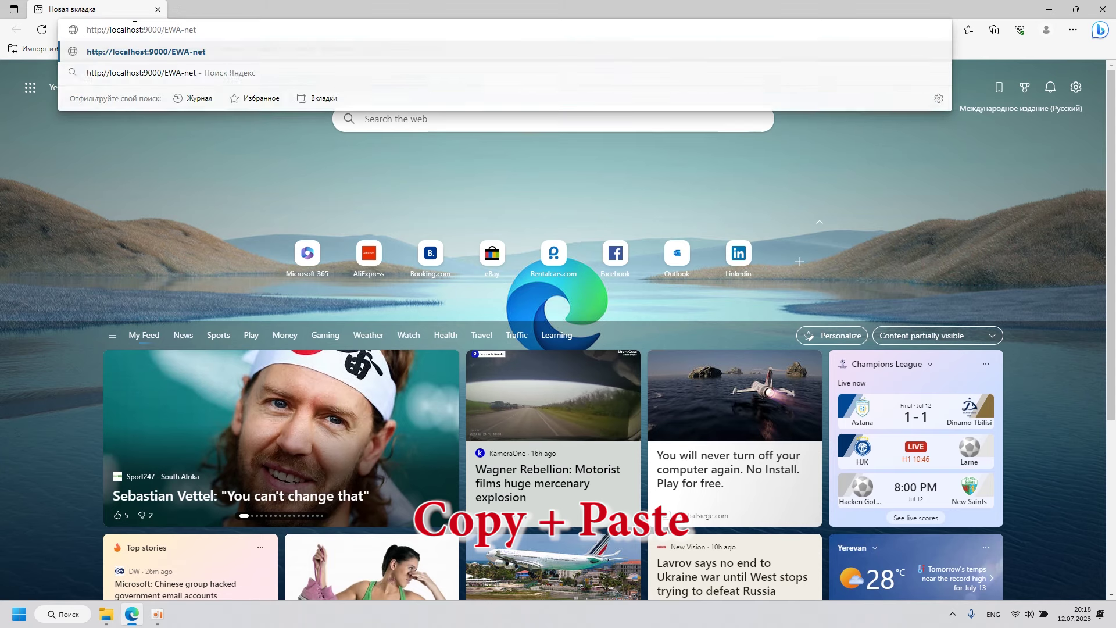
key(Return)
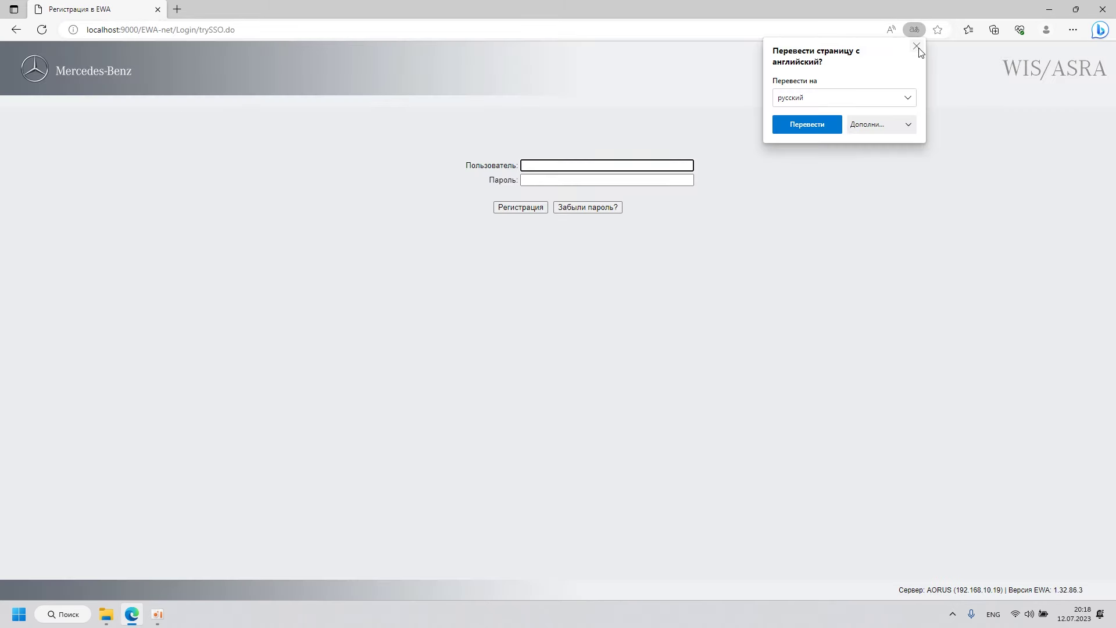
click(917, 47)
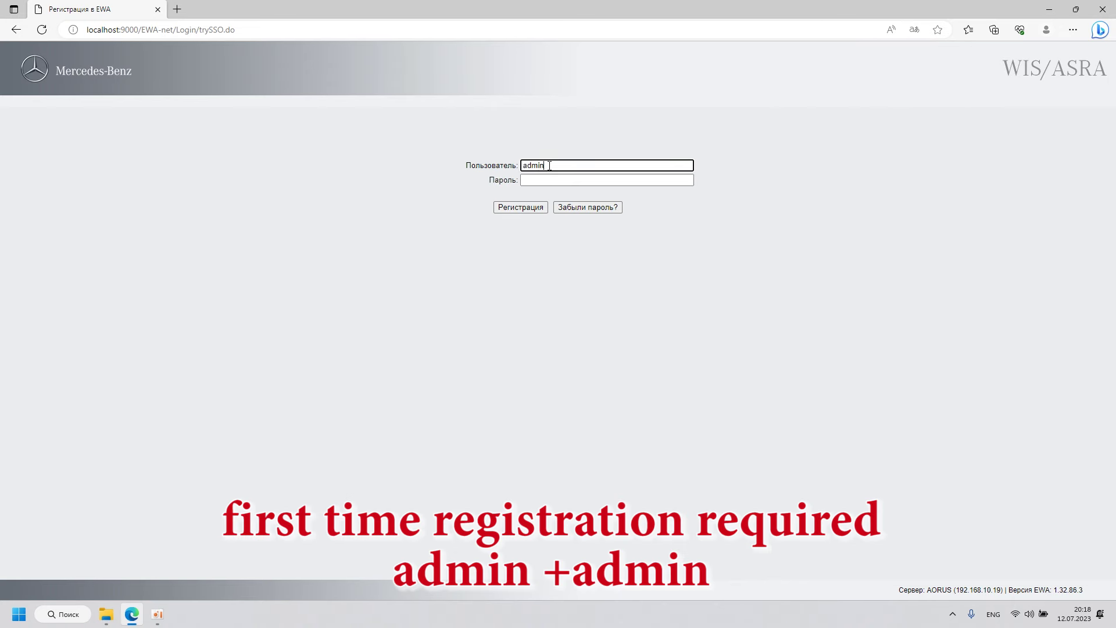
Step: Sign in with the administrator password and decline saving it
click(549, 183)
text(a)
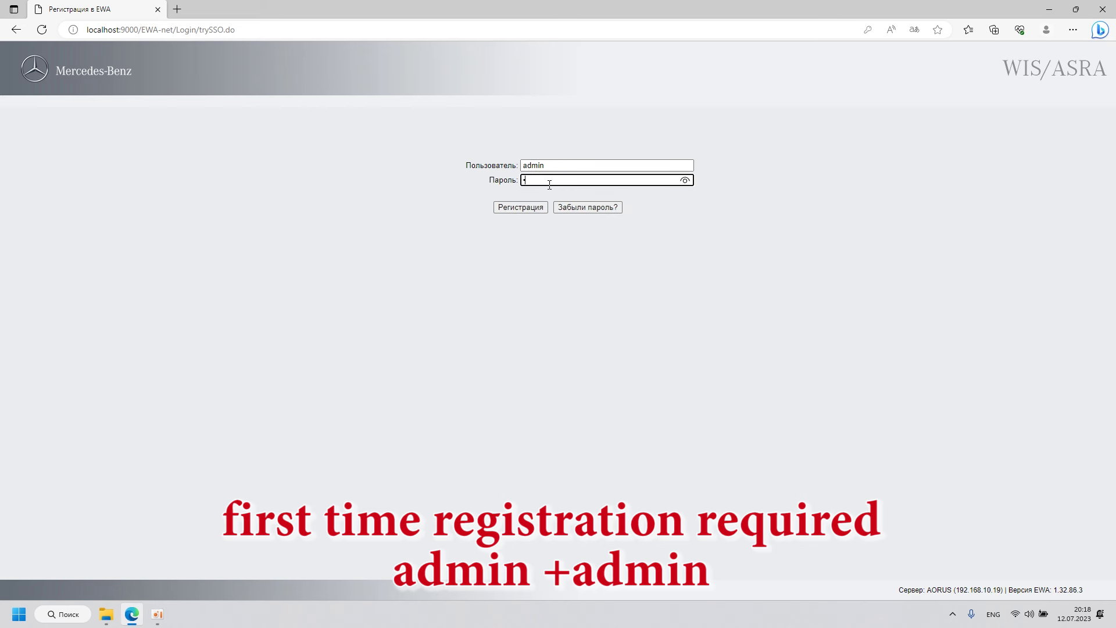
click(525, 210)
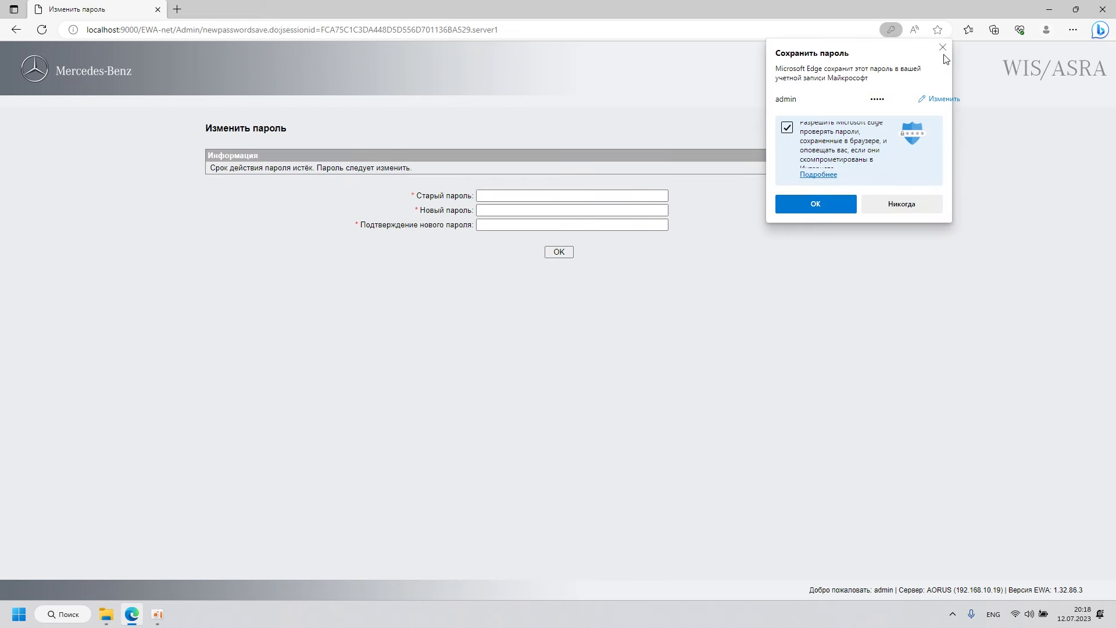
click(942, 47)
Step: Enter the old password, set and confirm a new administrator password, then launch WIS/ASRA
click(506, 198)
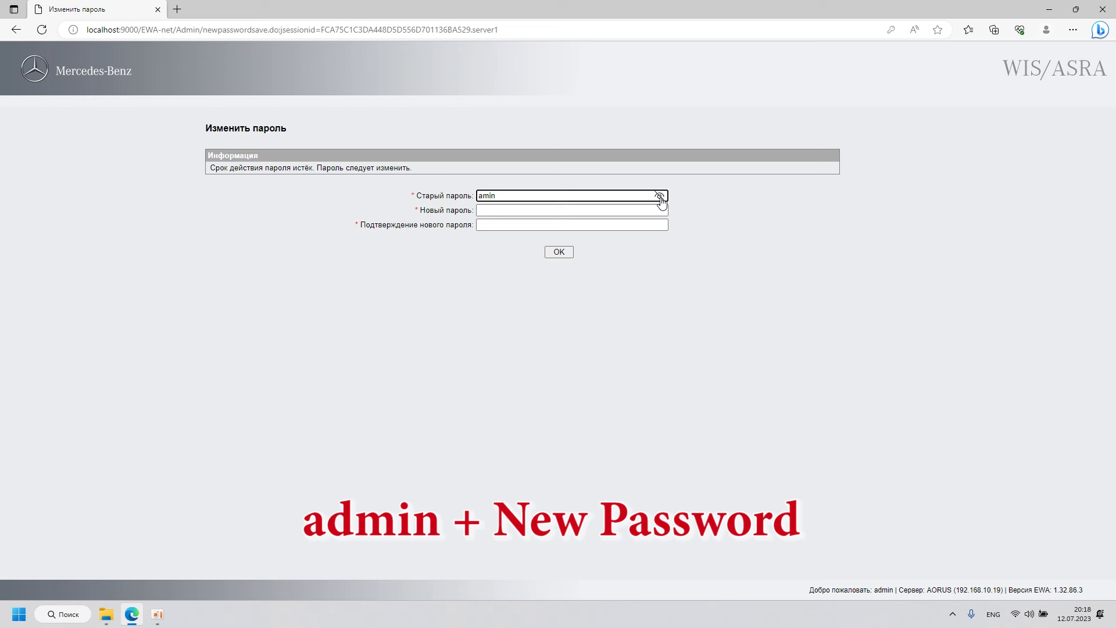
drag(498, 195, 468, 194)
text(a)
click(497, 210)
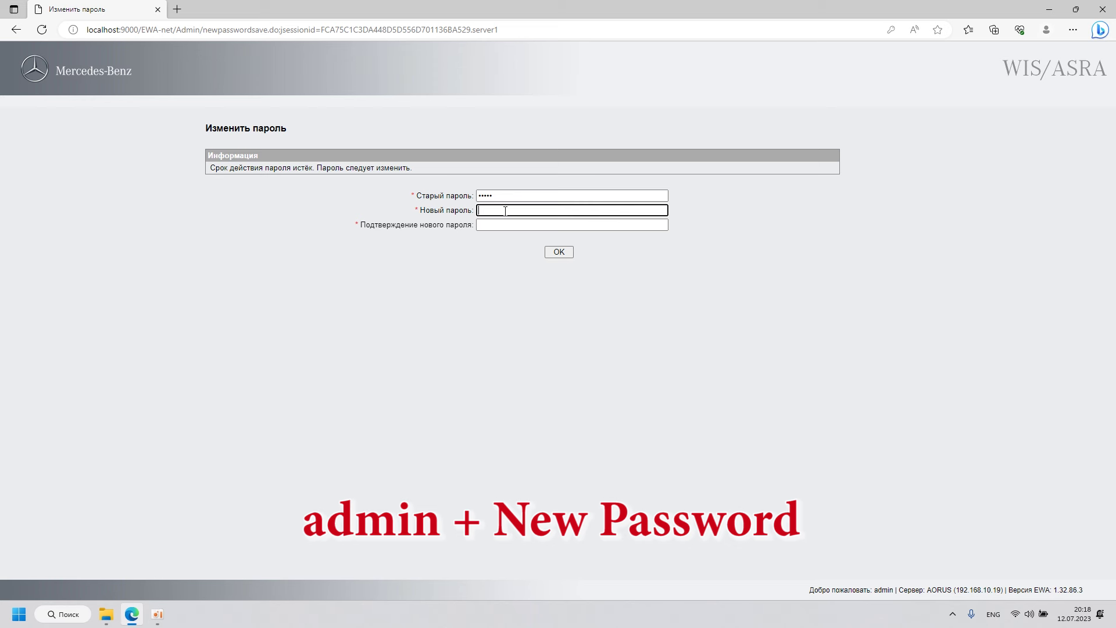
text(admin)
click(502, 226)
text(ad)
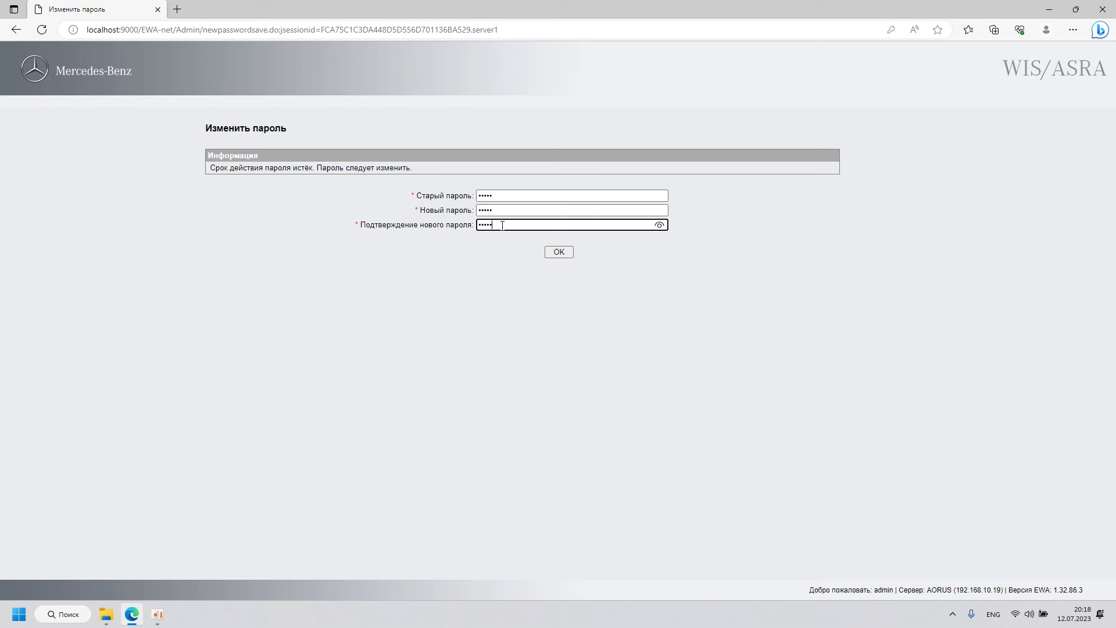
click(657, 226)
click(559, 251)
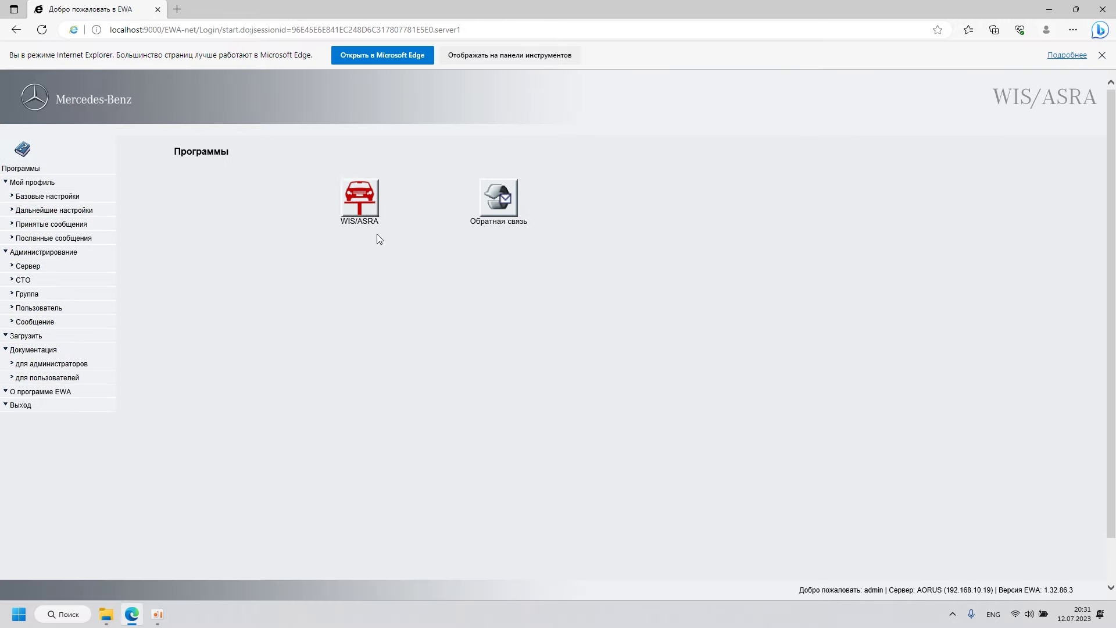
click(375, 207)
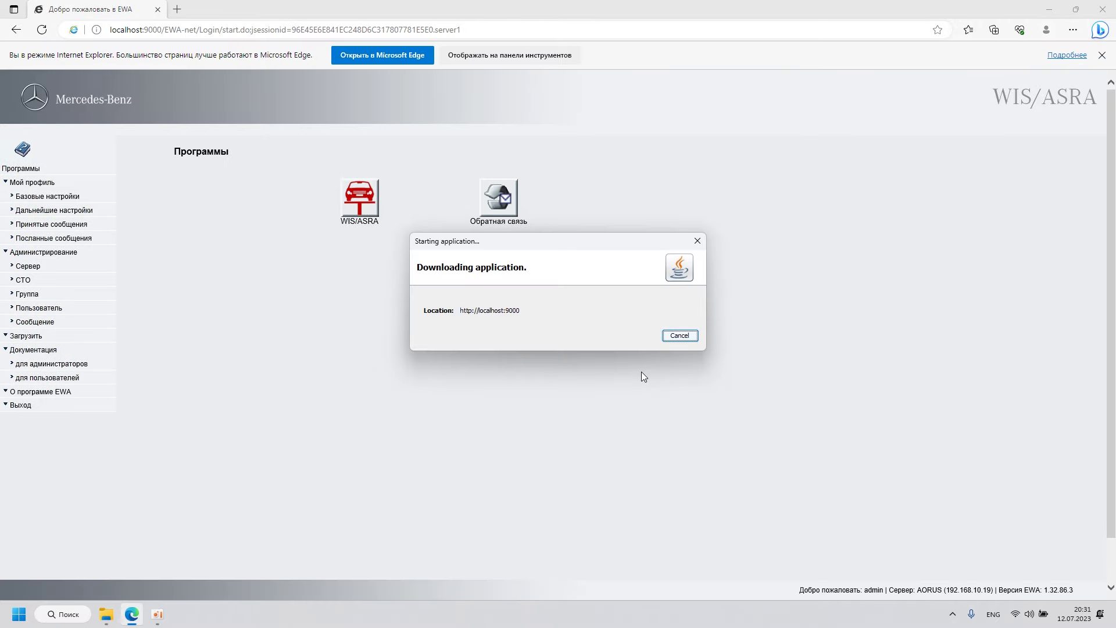
Step: Accept the security warnings for WIS/ASRA and client tools, running with the installed Java version
click(422, 367)
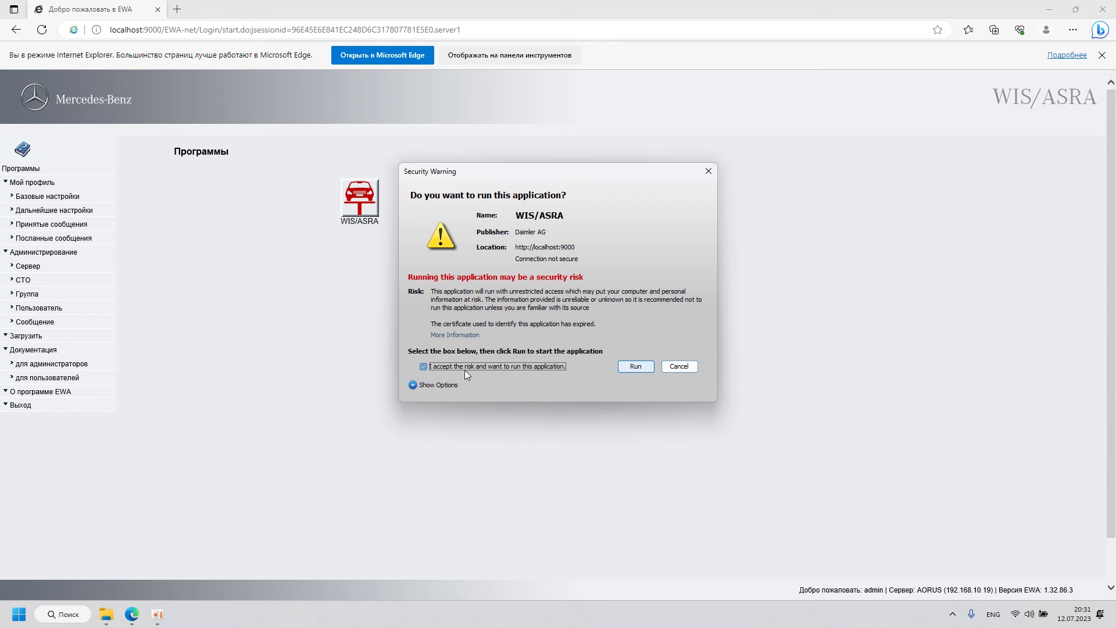
click(634, 367)
click(444, 366)
click(635, 366)
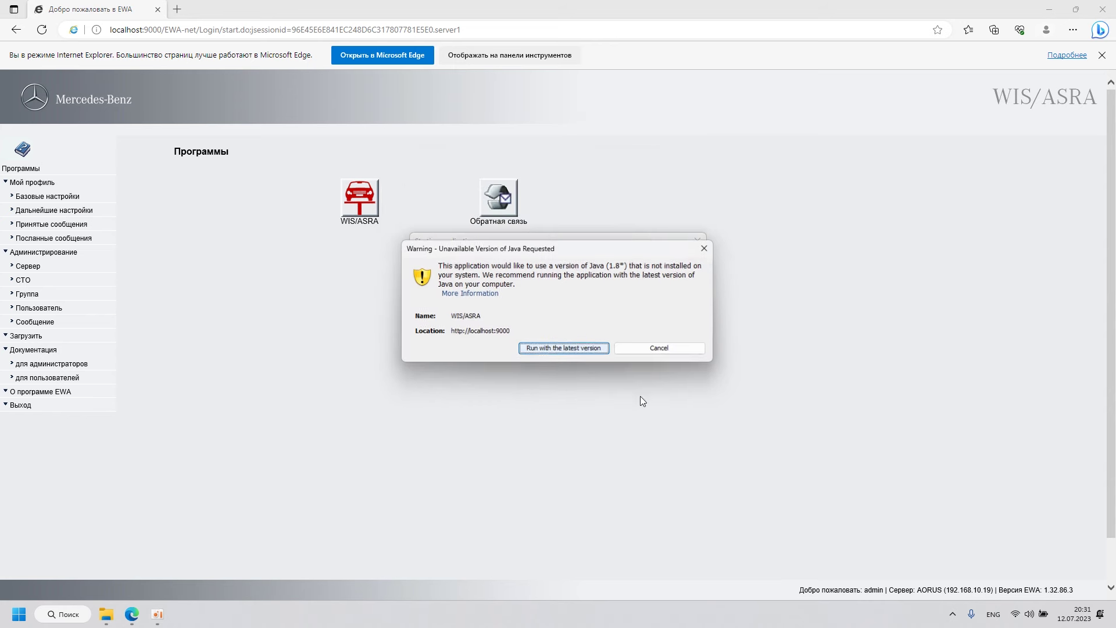
click(558, 350)
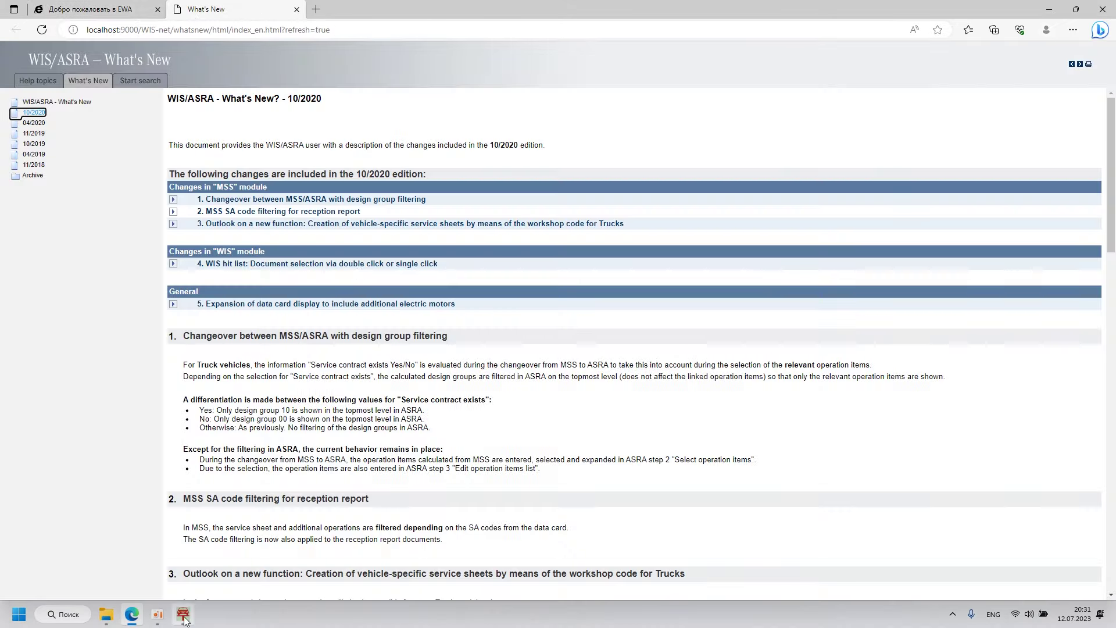
Step: Exit WIS/ASRA, close the What's New tab, and close Edge
click(183, 614)
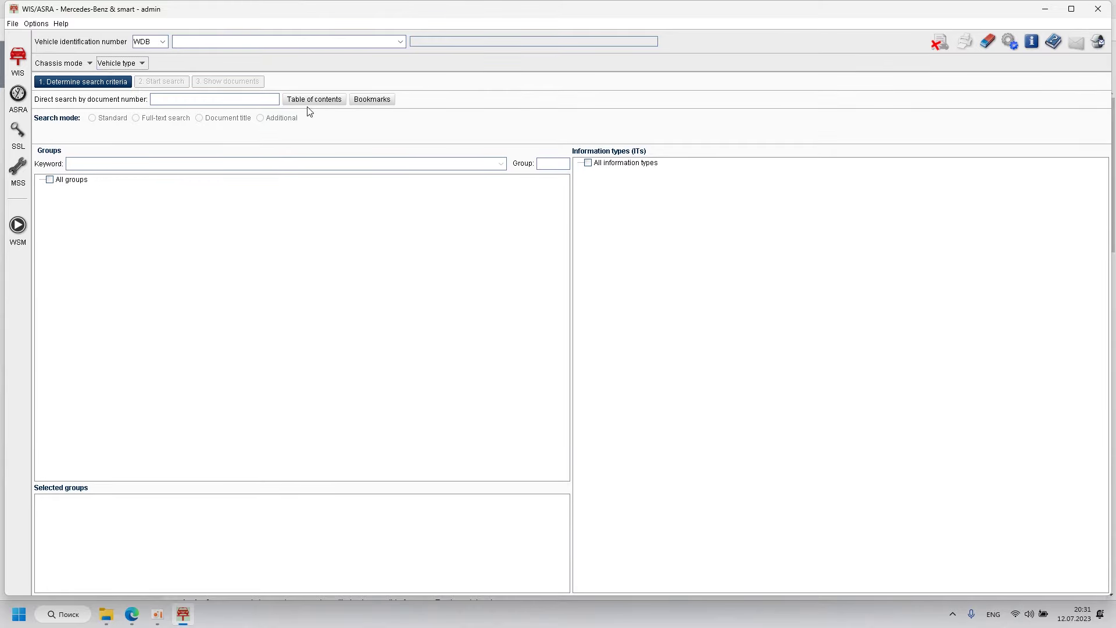
click(1097, 13)
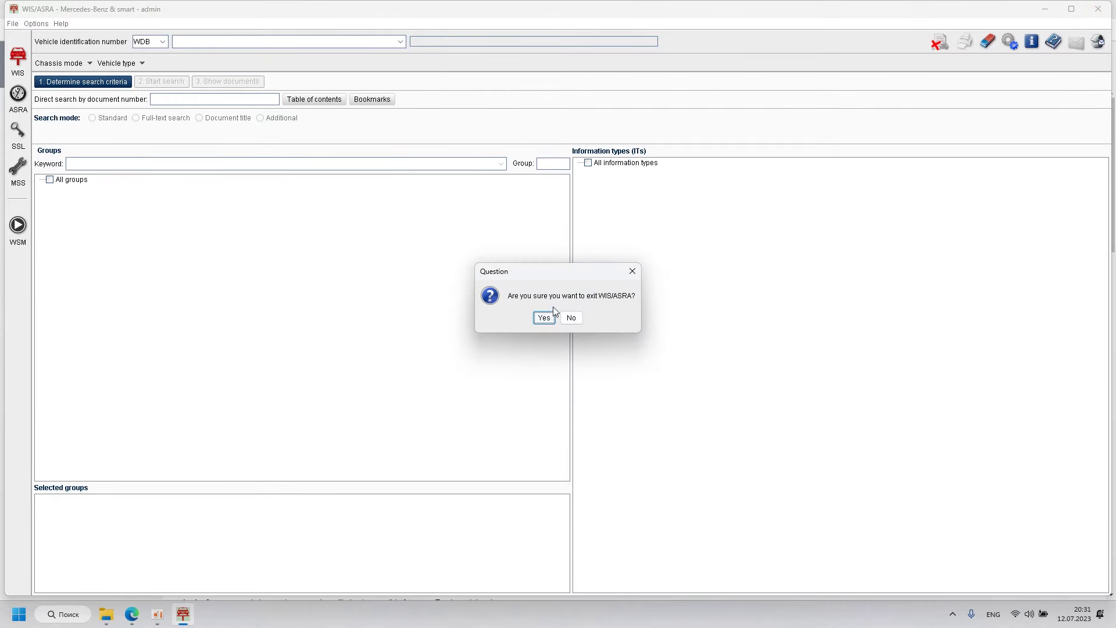
click(543, 318)
click(297, 9)
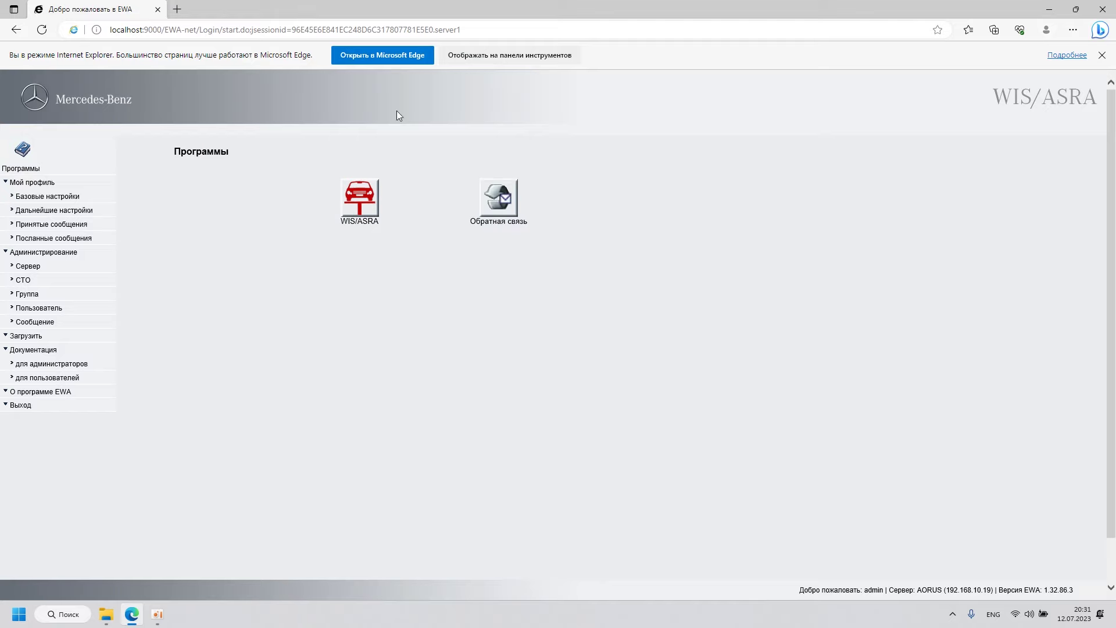
click(1102, 9)
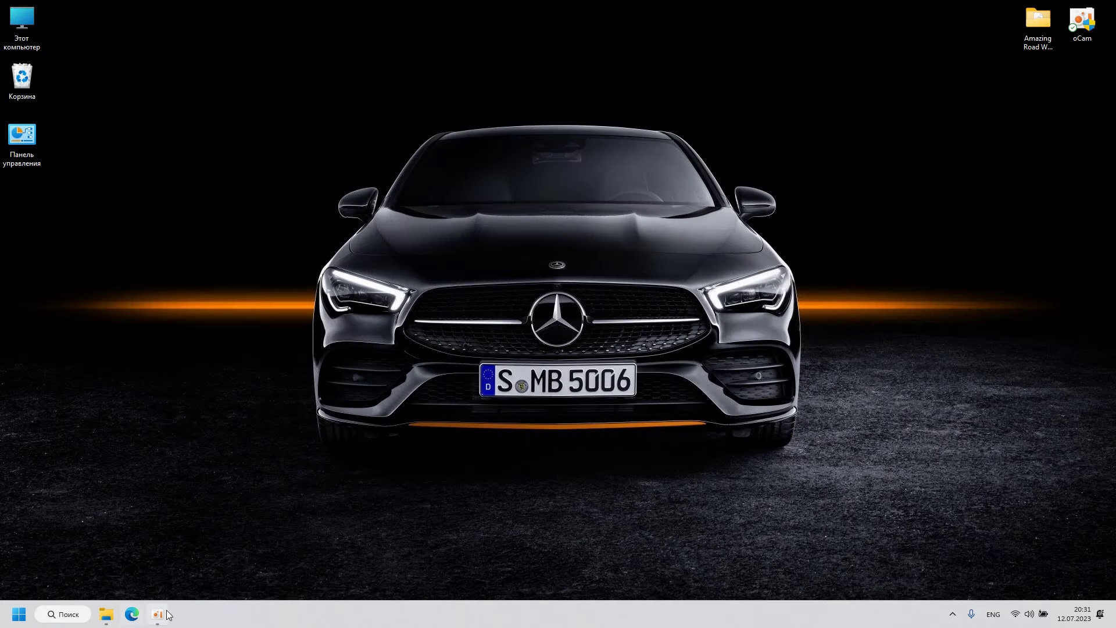
Step: Reopen Edge to the EWA bookmark, sign in with the saved administrator login, and launch WIS/ASRA
click(132, 614)
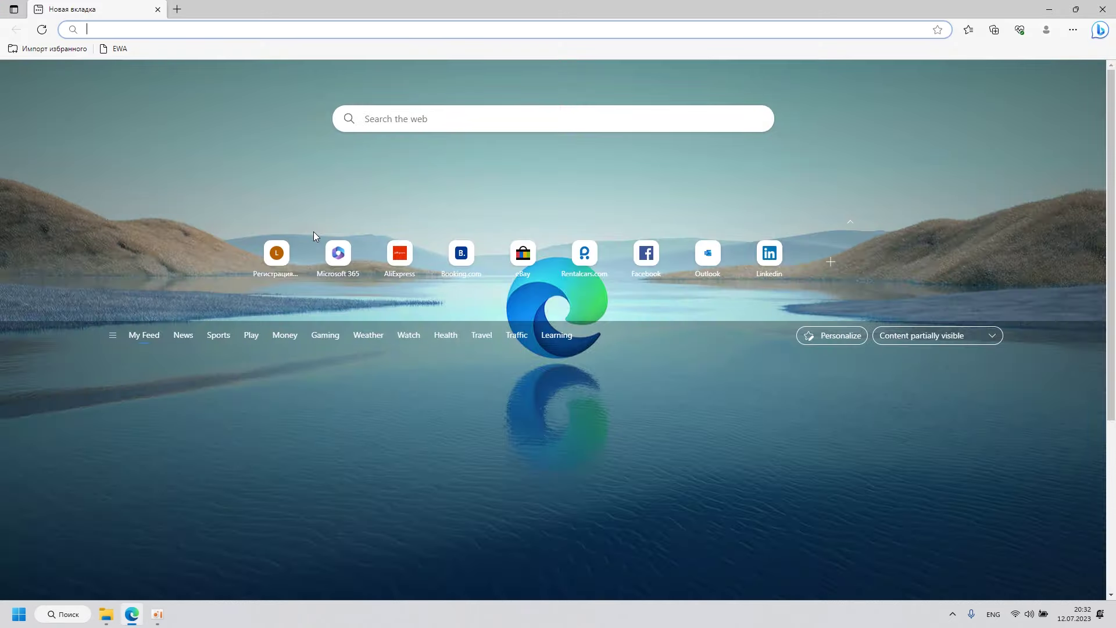
click(119, 48)
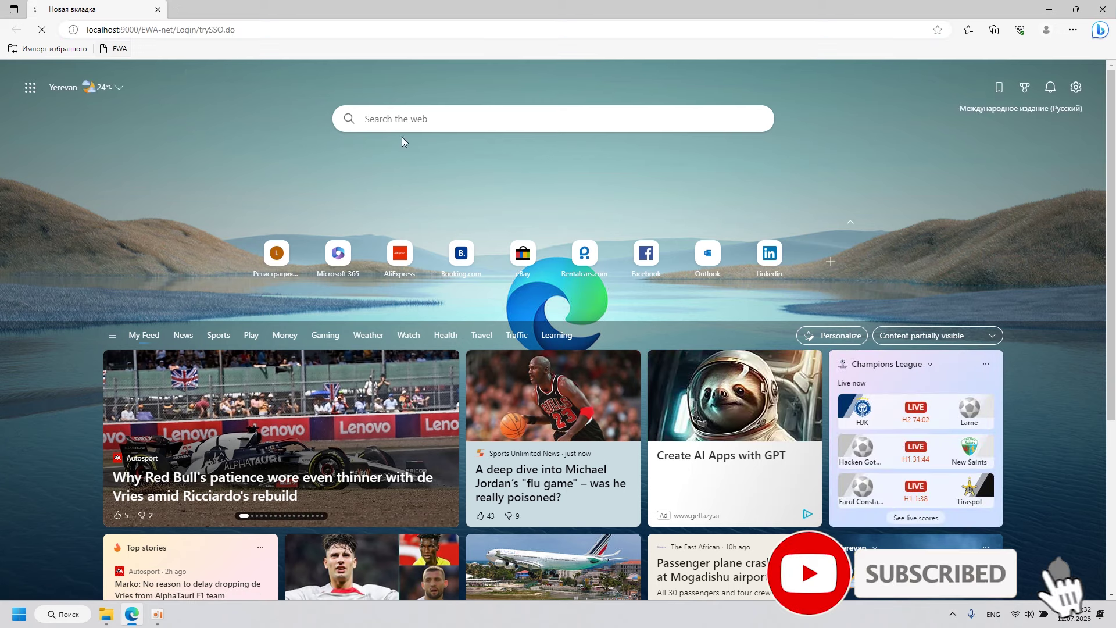
click(560, 193)
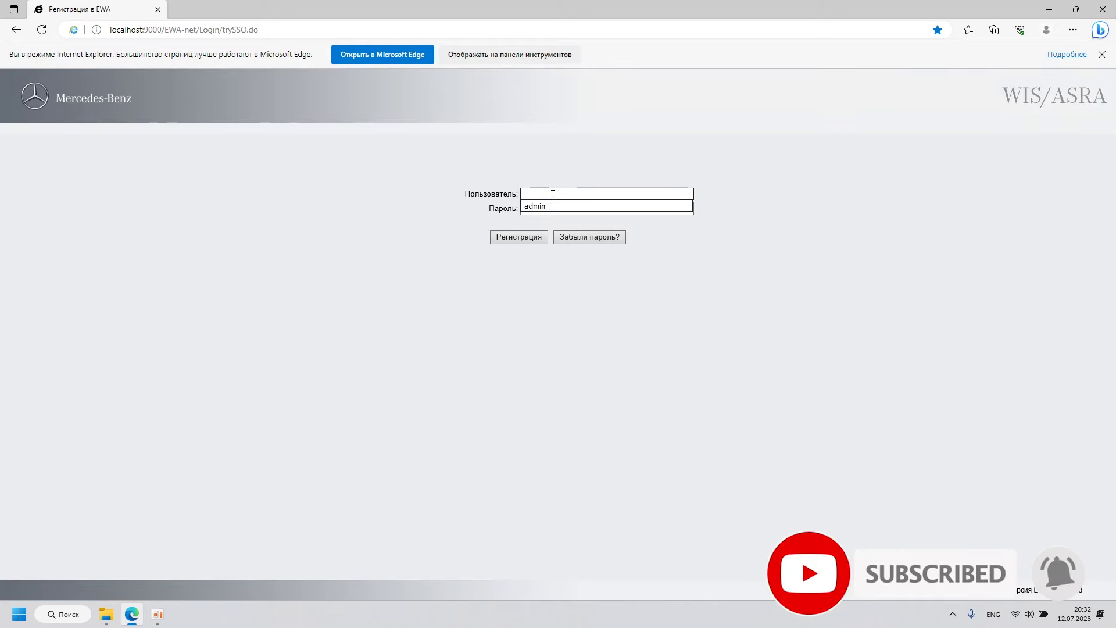
key(Down)
key(Return)
click(519, 236)
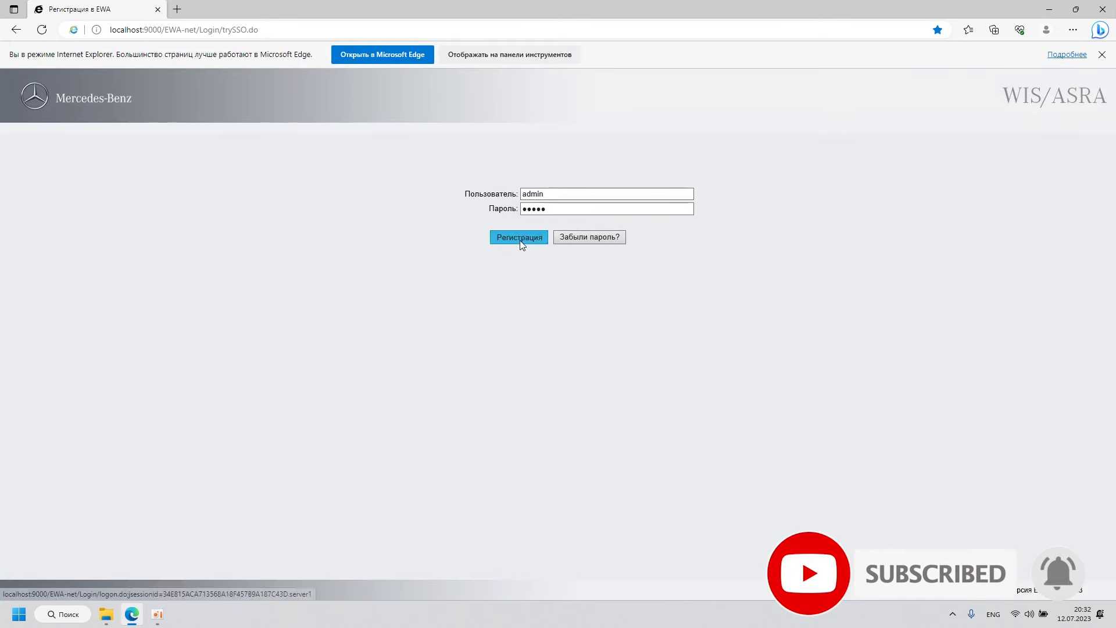
click(375, 197)
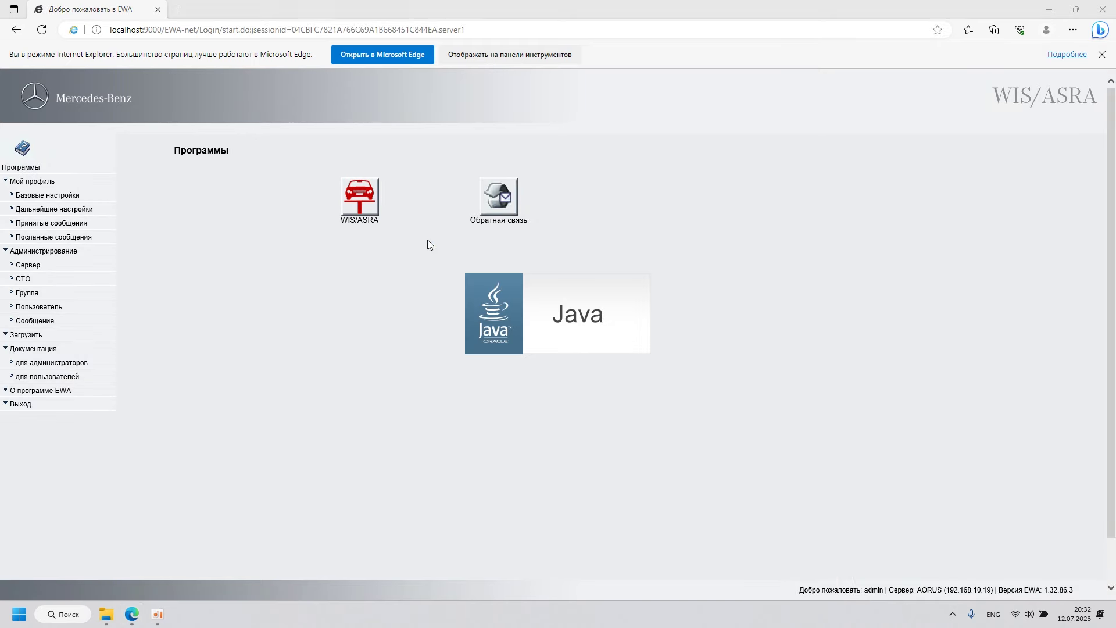